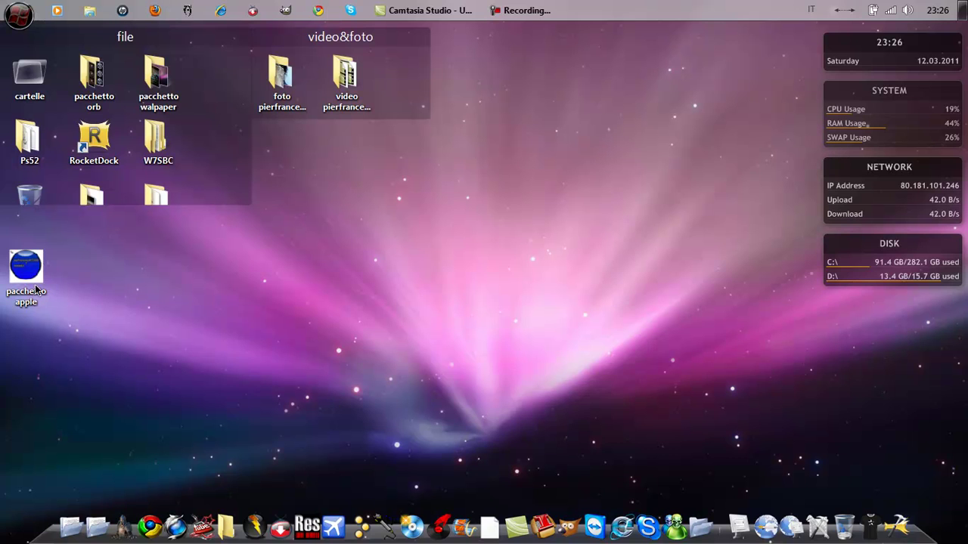
Open the W7SBC folder, browse the Desktop, Risorse recenti and Download locations, and close the window.
{"action": "left_click_drag", "start_coordinate": [141, 338], "coordinate": [78, 347]}
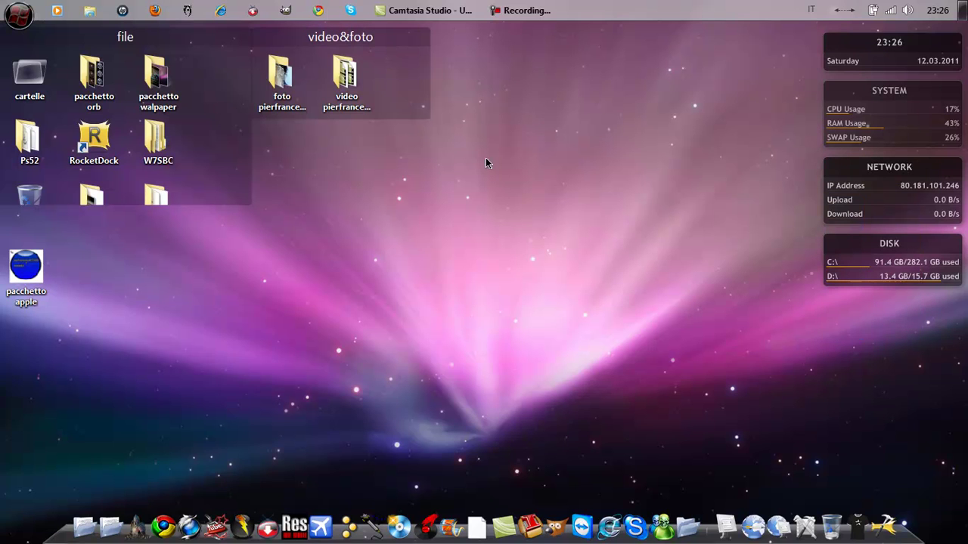
{"action": "left_click", "coordinate": [164, 146]}
{"action": "double_click", "coordinate": [155, 139]}
{"action": "left_click_drag", "start_coordinate": [306, 34], "coordinate": [288, 58]}
{"action": "left_click", "coordinate": [121, 142]}
{"action": "left_click", "coordinate": [125, 172]}
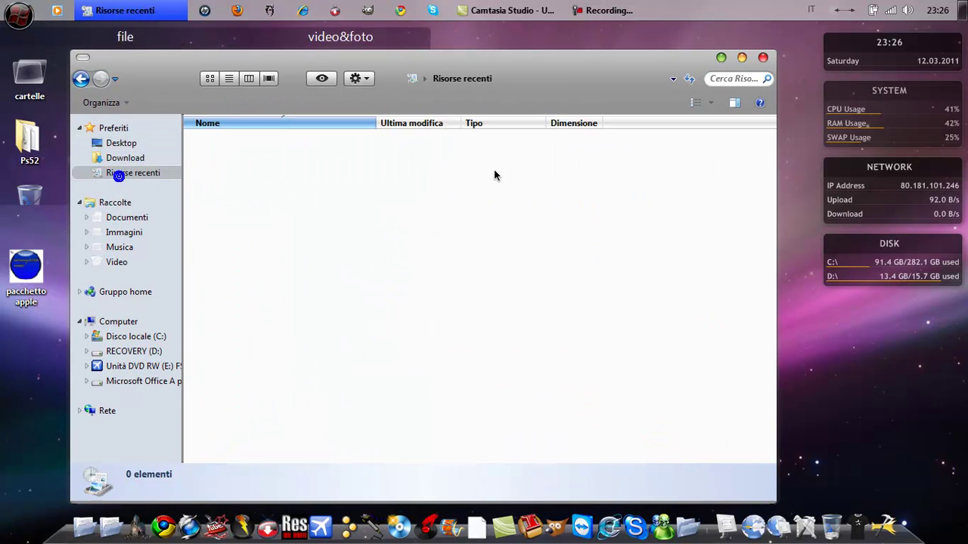
{"action": "left_click", "coordinate": [128, 159]}
{"action": "left_click", "coordinate": [763, 57]}
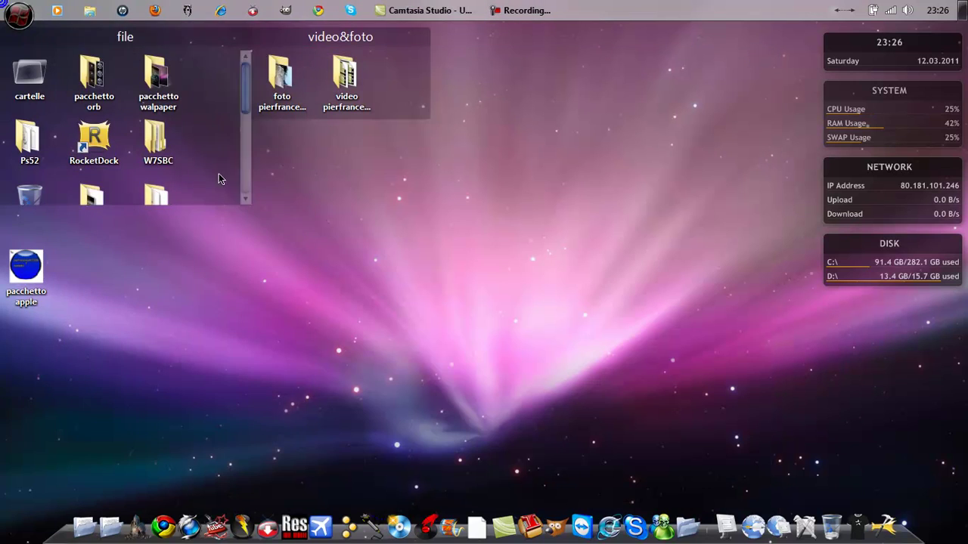
Open Computer to view how the themed Explorer window shows the drives, and close it.
{"action": "key", "text": "super"}
{"action": "left_click", "coordinate": [239, 211]}
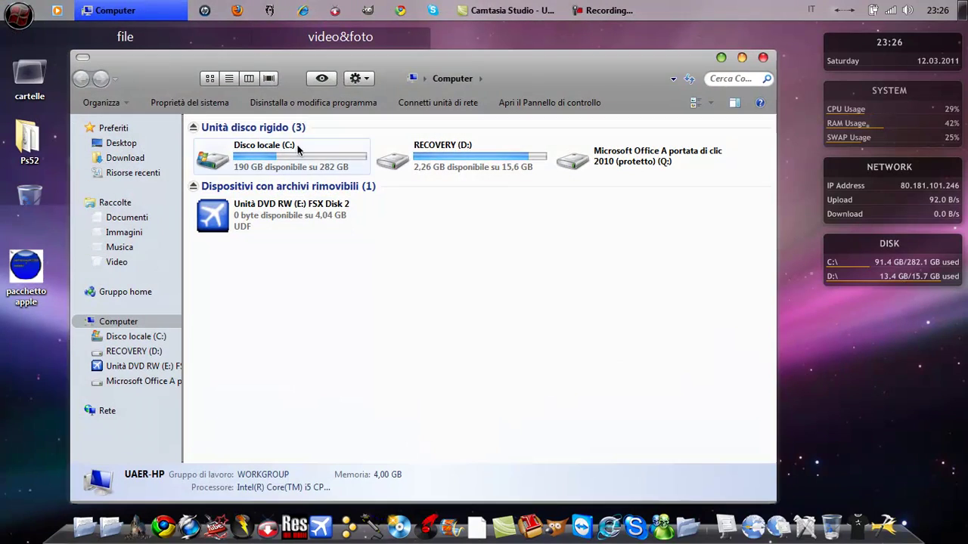
{"action": "left_click", "coordinate": [762, 58]}
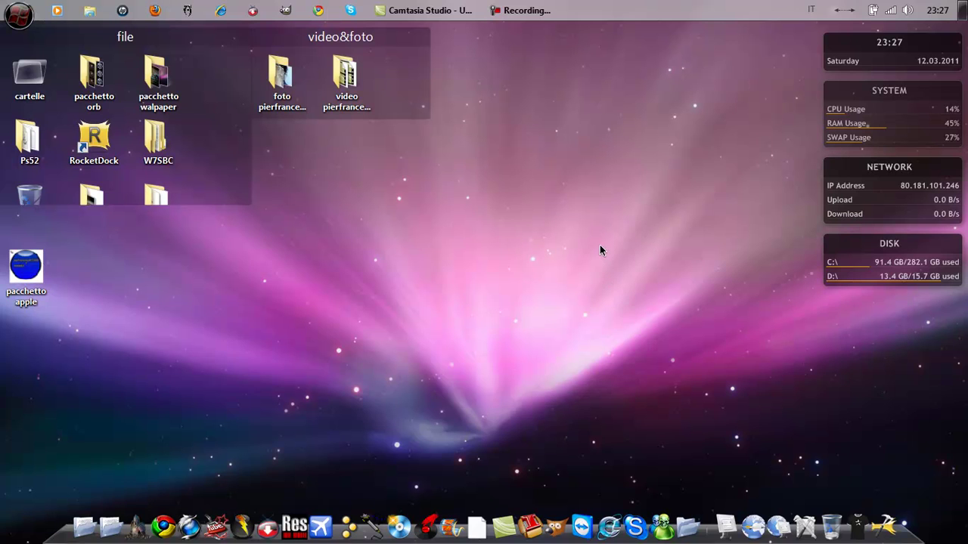
Expand the cartelle stack in the dock to view its files and folders, and collapse it.
{"action": "left_click", "coordinate": [688, 519]}
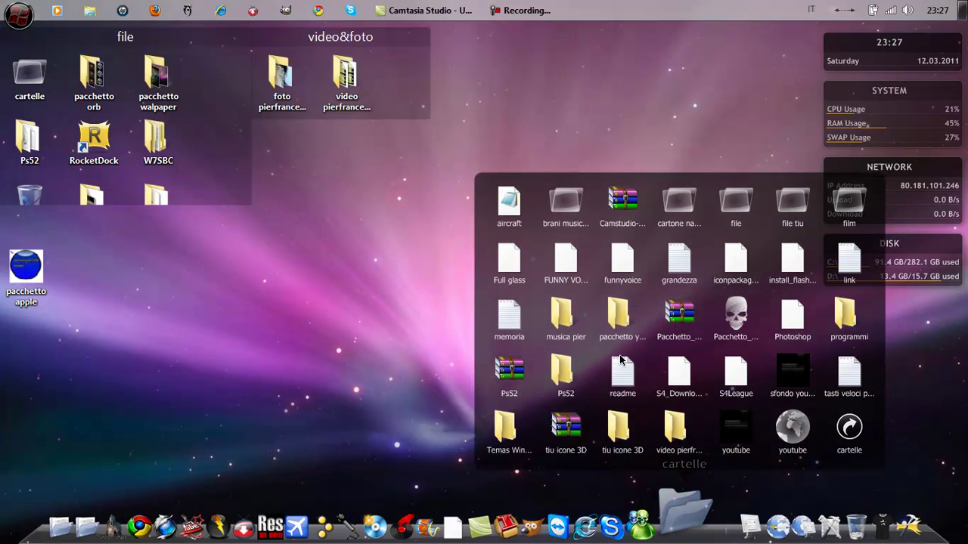
{"action": "left_click", "coordinate": [694, 535]}
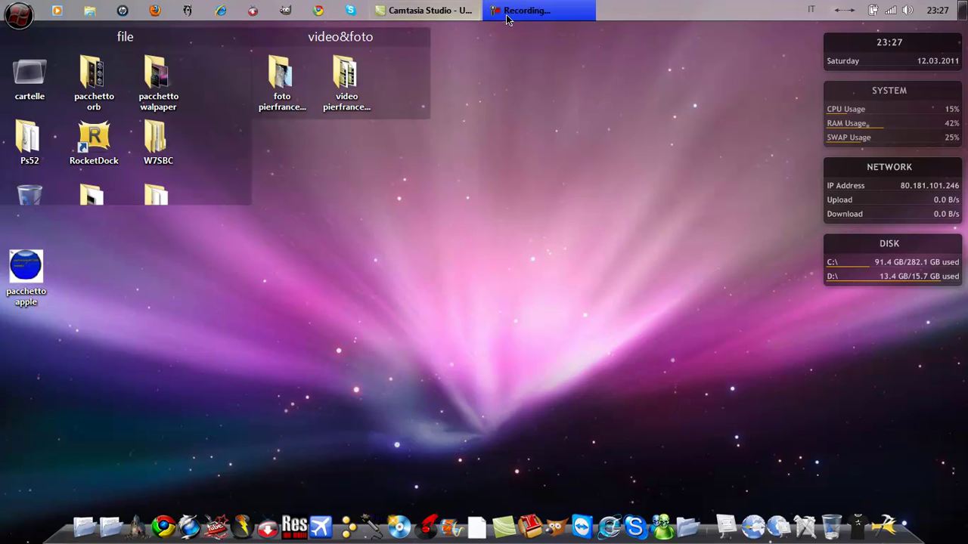
{"action": "mouse_move", "coordinate": [488, 16]}
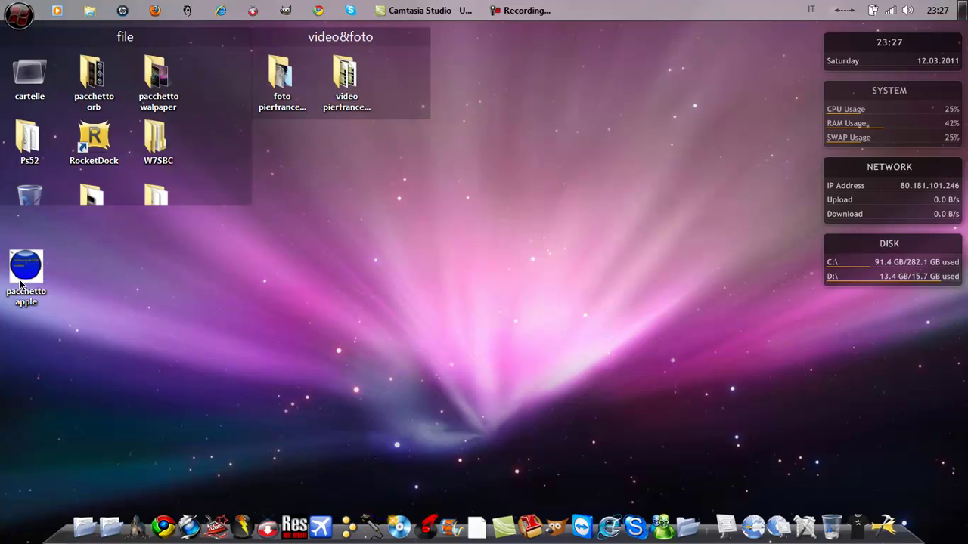
Launch the pacchetto apple self-extractor from the desktop and shift its window slightly.
{"action": "mouse_move", "coordinate": [31, 266]}
{"action": "left_mouse_down"}
{"action": "mouse_move", "coordinate": [75, 277]}
{"action": "mouse_move", "coordinate": [97, 264]}
{"action": "mouse_move", "coordinate": [34, 263]}
{"action": "left_mouse_up"}
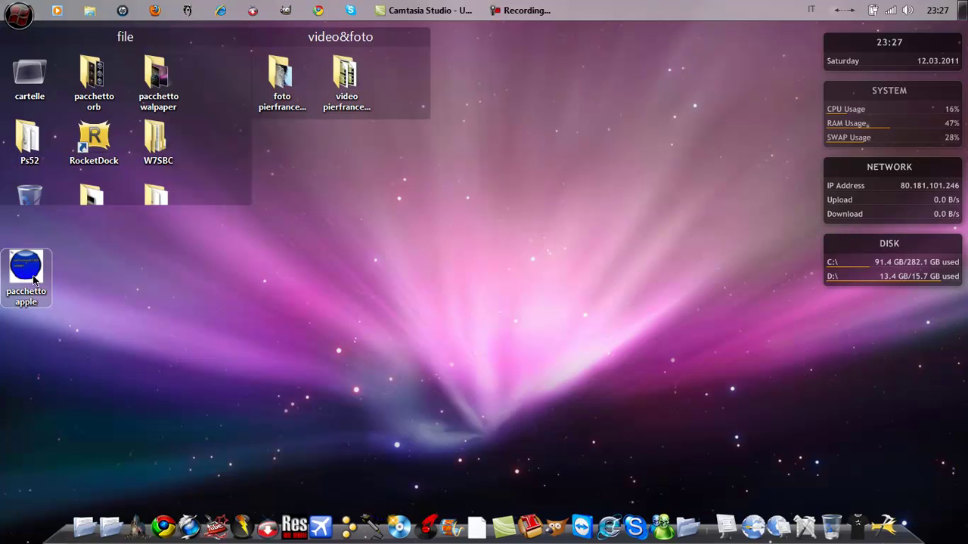
{"action": "double_click", "coordinate": [33, 272]}
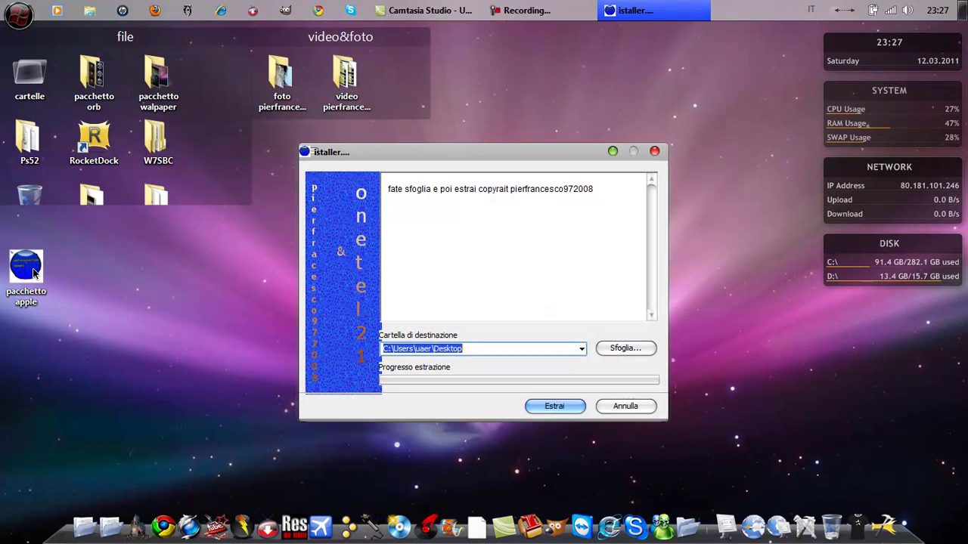
{"action": "left_click", "coordinate": [305, 152]}
{"action": "left_click", "coordinate": [306, 152]}
{"action": "left_click", "coordinate": [308, 152]}
{"action": "left_click", "coordinate": [442, 158]}
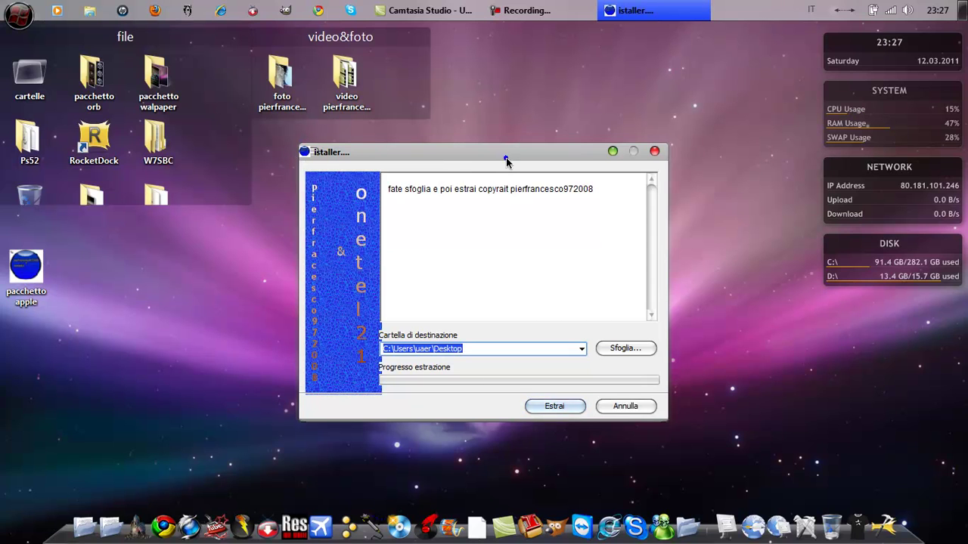
{"action": "left_click_drag", "start_coordinate": [503, 162], "coordinate": [493, 153]}
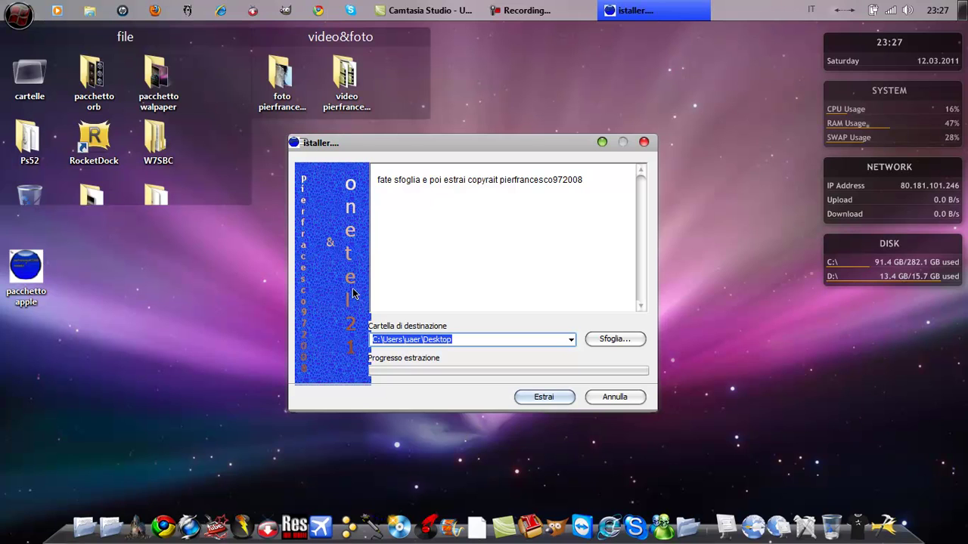
Examine the extraction instructions in the installer by highlighting the text and clearing the selection.
{"action": "left_click_drag", "start_coordinate": [378, 182], "coordinate": [529, 183]}
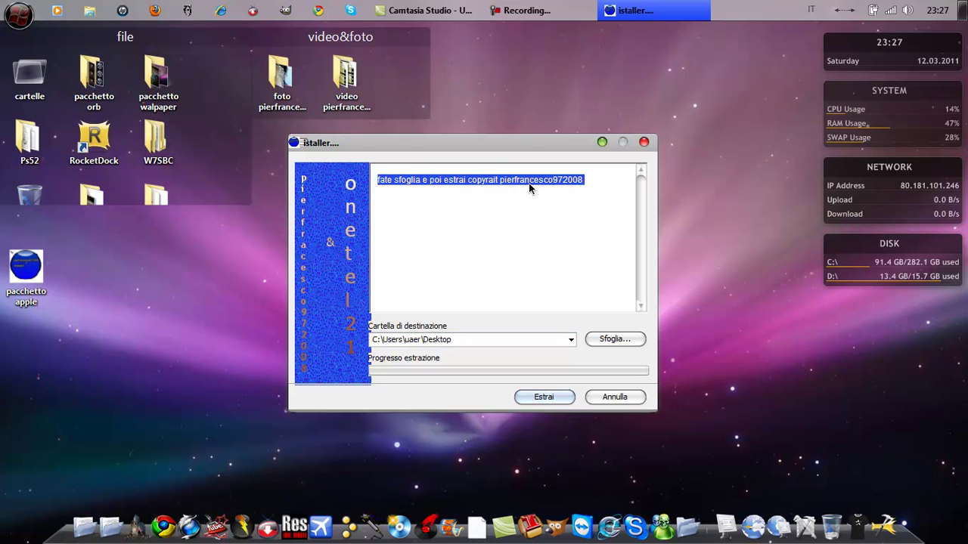
{"action": "left_click", "coordinate": [559, 183]}
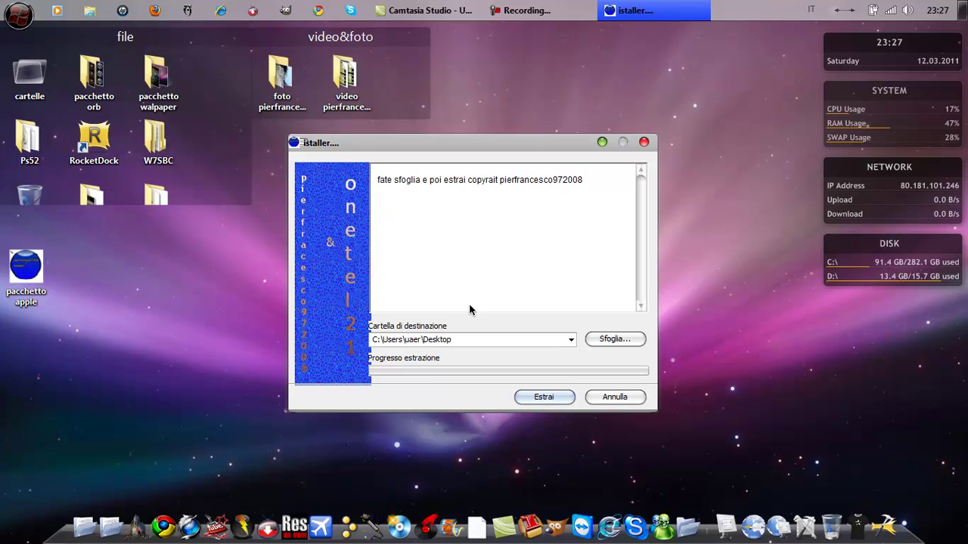
{"action": "left_click_drag", "start_coordinate": [467, 180], "coordinate": [566, 151]}
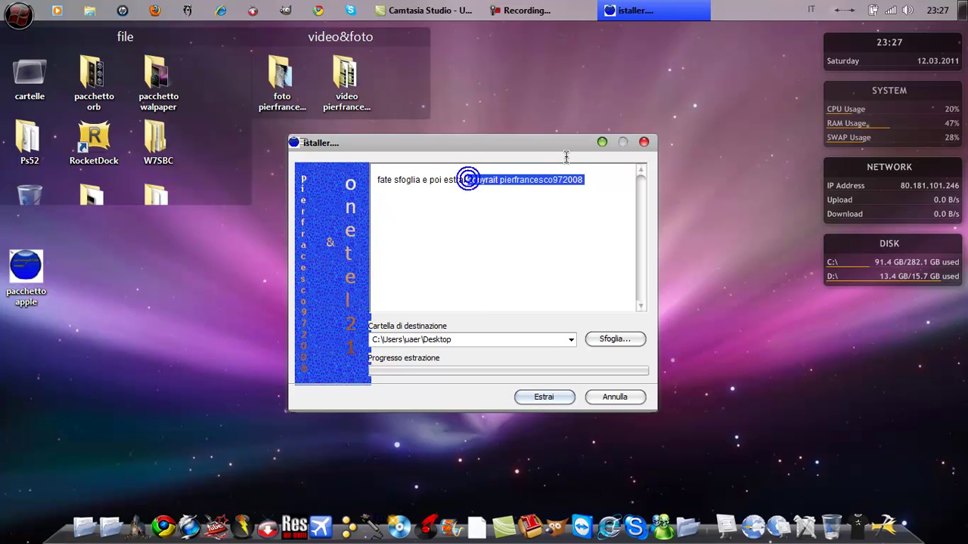
{"action": "left_click", "coordinate": [546, 164]}
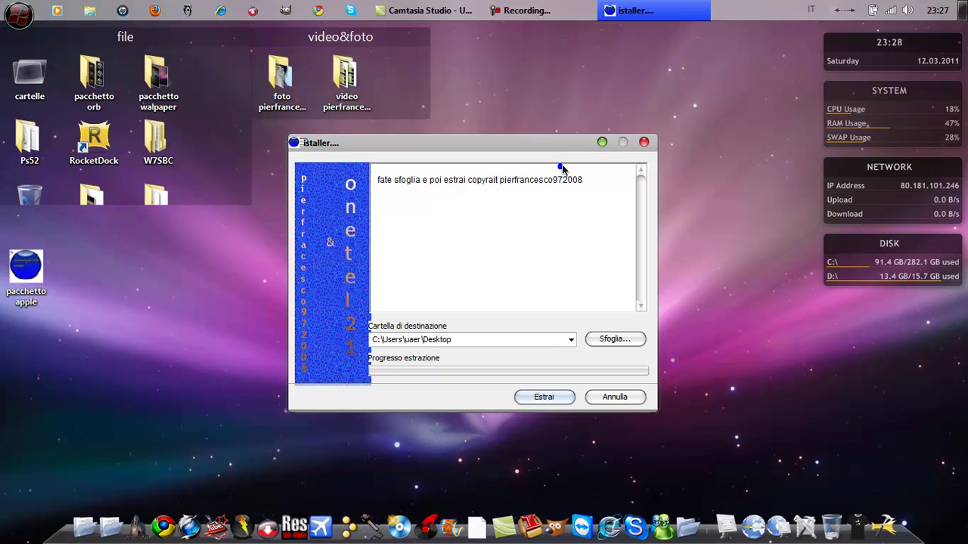
{"action": "left_click_drag", "start_coordinate": [563, 155], "coordinate": [533, 147]}
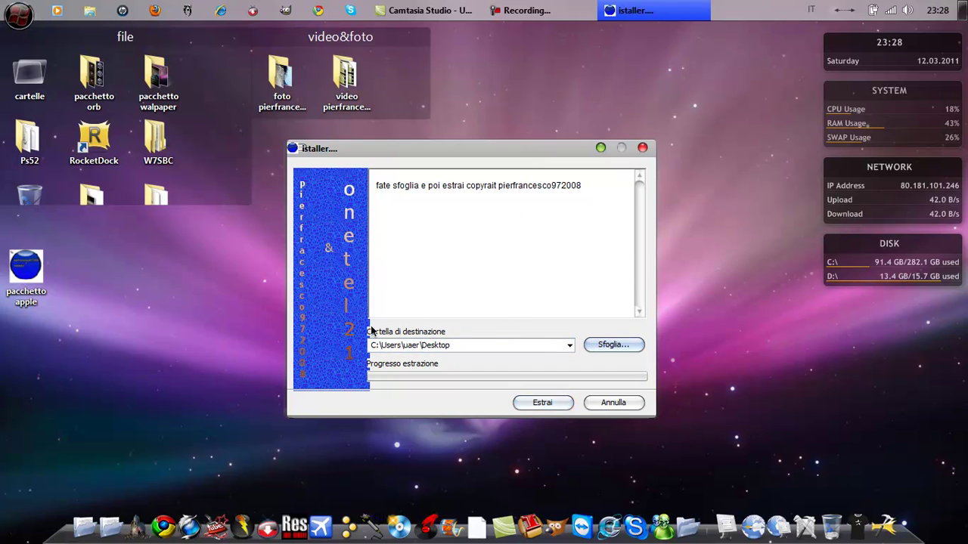
Choose Desktop as the destination folder and extract the pacchetto apple package there.
{"action": "left_click", "coordinate": [611, 345]}
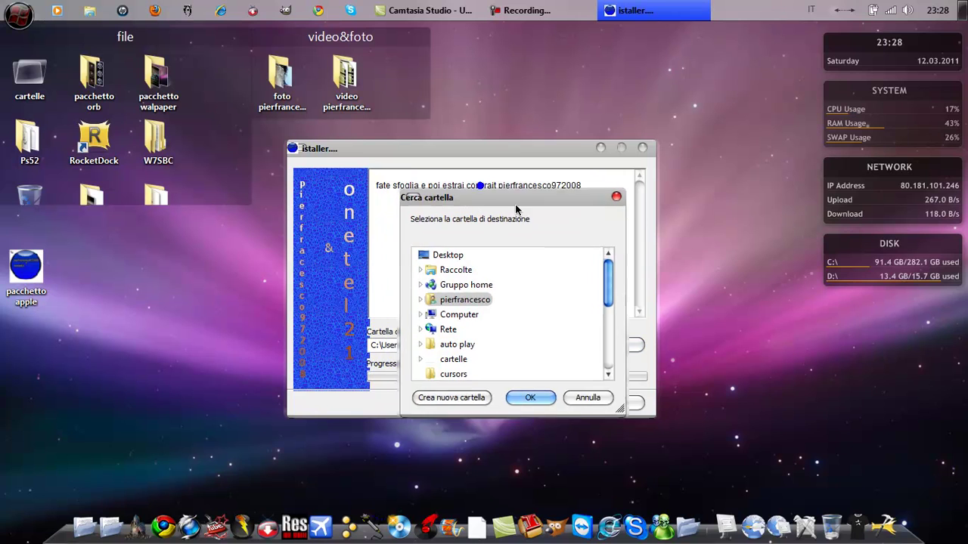
{"action": "left_click", "coordinate": [469, 246]}
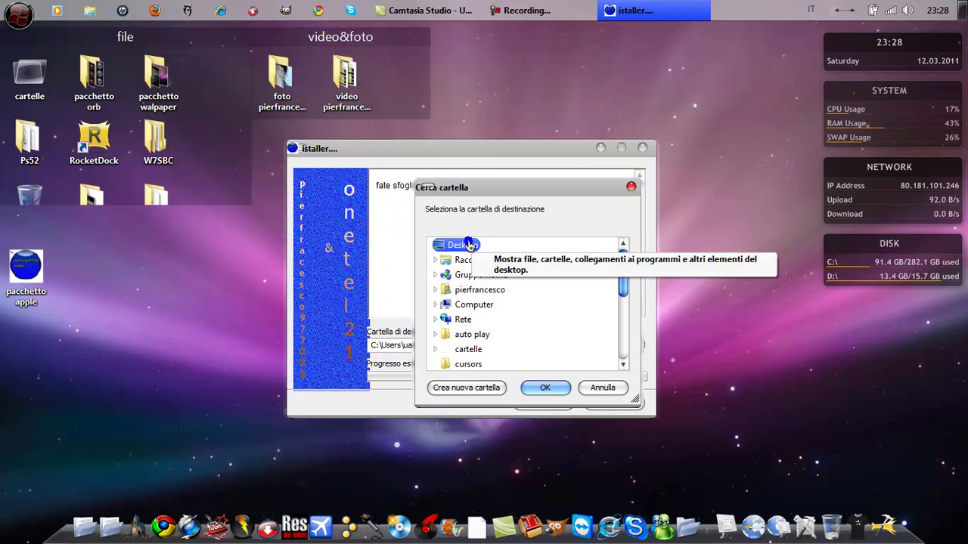
{"action": "left_click", "coordinate": [560, 390]}
{"action": "left_click", "coordinate": [531, 400]}
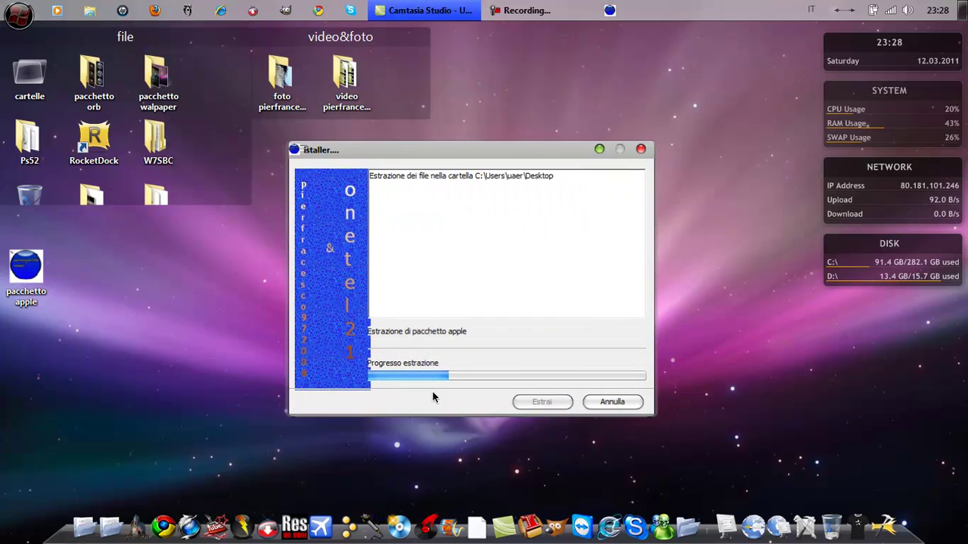
{"action": "left_click_drag", "start_coordinate": [15, 354], "coordinate": [26, 272]}
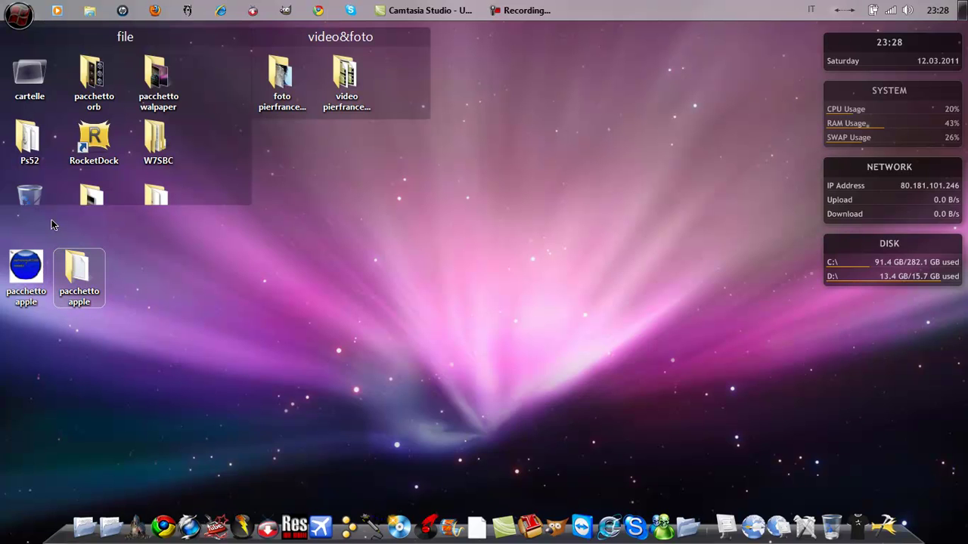
Open the extracted pacchetto apple folder on the desktop and display its contents as large icons.
{"action": "double_click", "coordinate": [78, 278]}
{"action": "left_click_drag", "start_coordinate": [243, 64], "coordinate": [242, 77]}
{"action": "left_click_drag", "start_coordinate": [442, 343], "coordinate": [248, 328]}
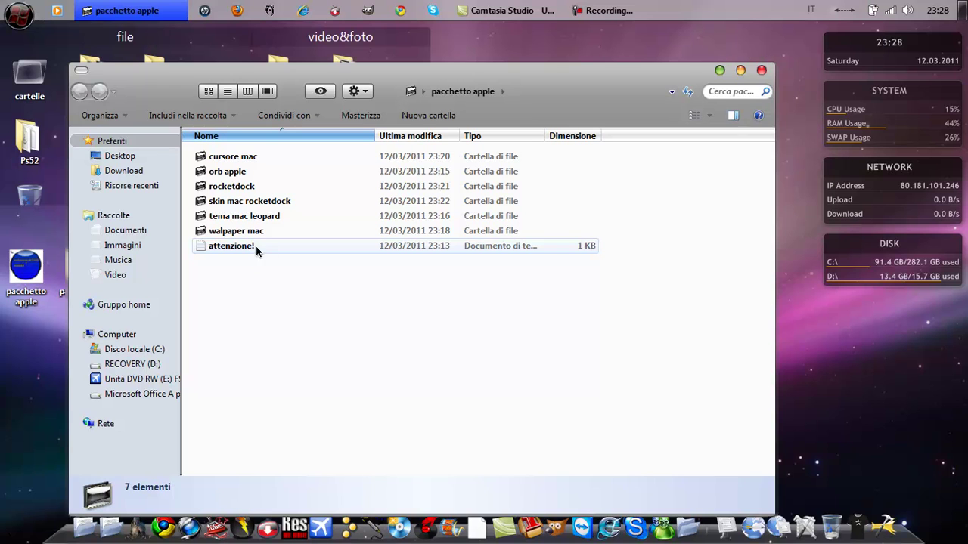
{"action": "left_click", "coordinate": [709, 114]}
{"action": "left_click", "coordinate": [772, 61]}
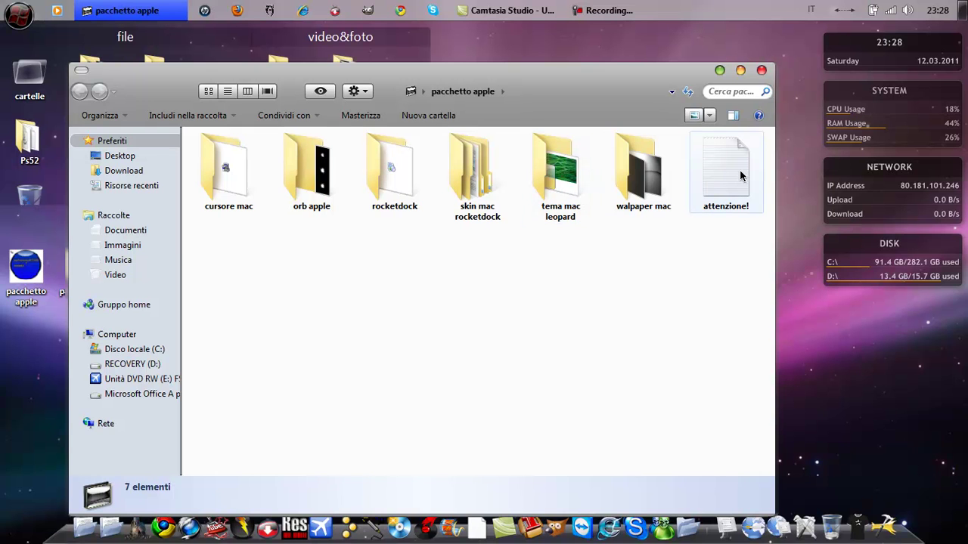
Open the attenzione! text file full screen, read its three lines by highlighting them, and close it.
{"action": "double_click", "coordinate": [718, 186]}
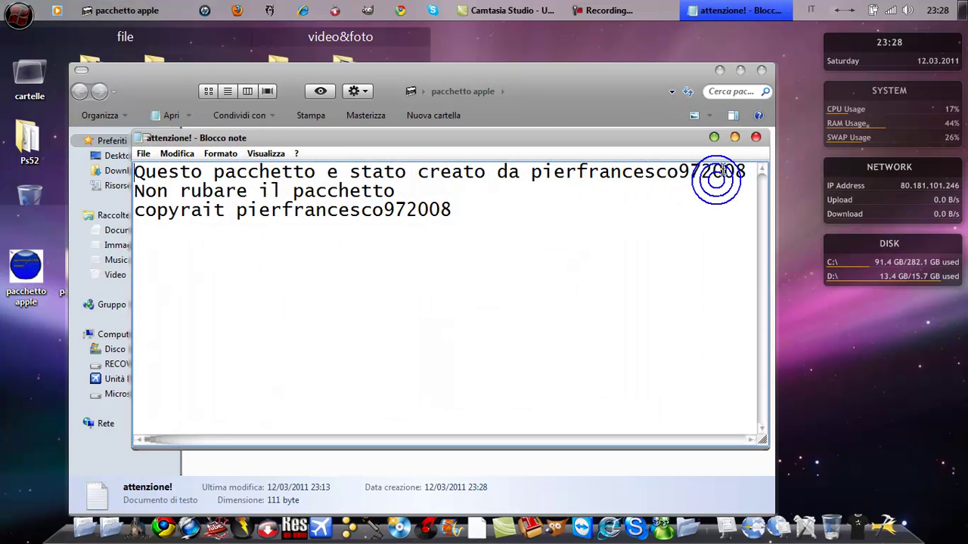
{"action": "left_click", "coordinate": [734, 137]}
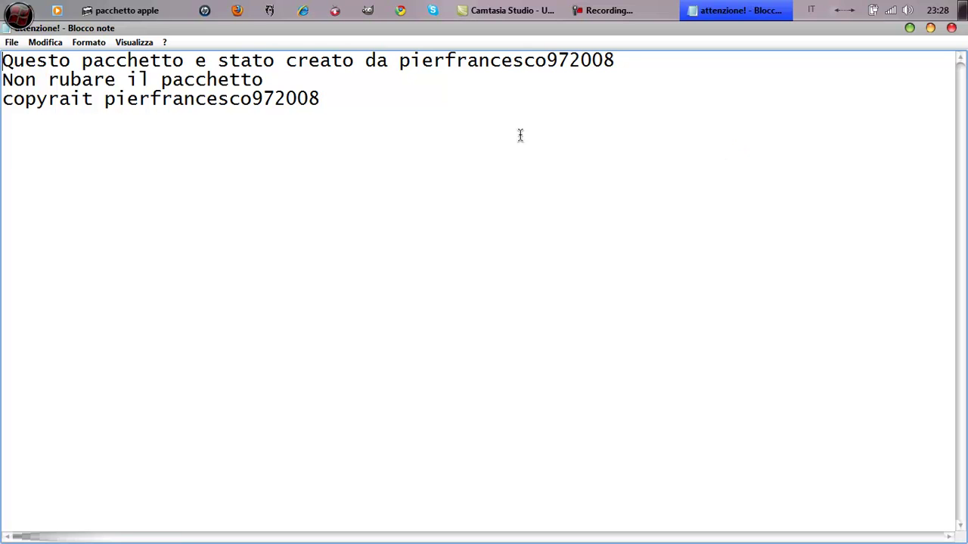
{"action": "left_click_drag", "start_coordinate": [3, 60], "coordinate": [656, 47]}
{"action": "left_click_drag", "start_coordinate": [18, 79], "coordinate": [311, 80]}
{"action": "left_click_drag", "start_coordinate": [48, 101], "coordinate": [449, 94]}
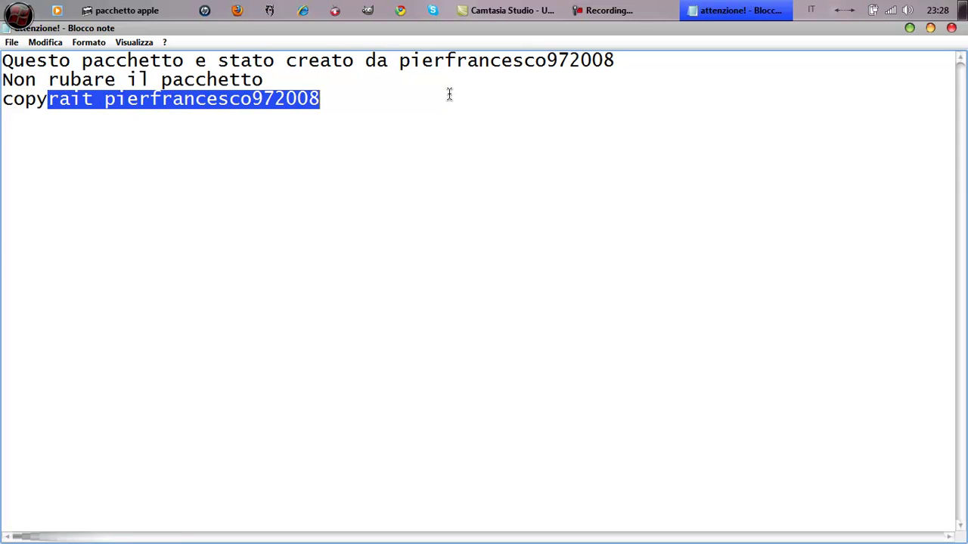
{"action": "left_click", "coordinate": [219, 103]}
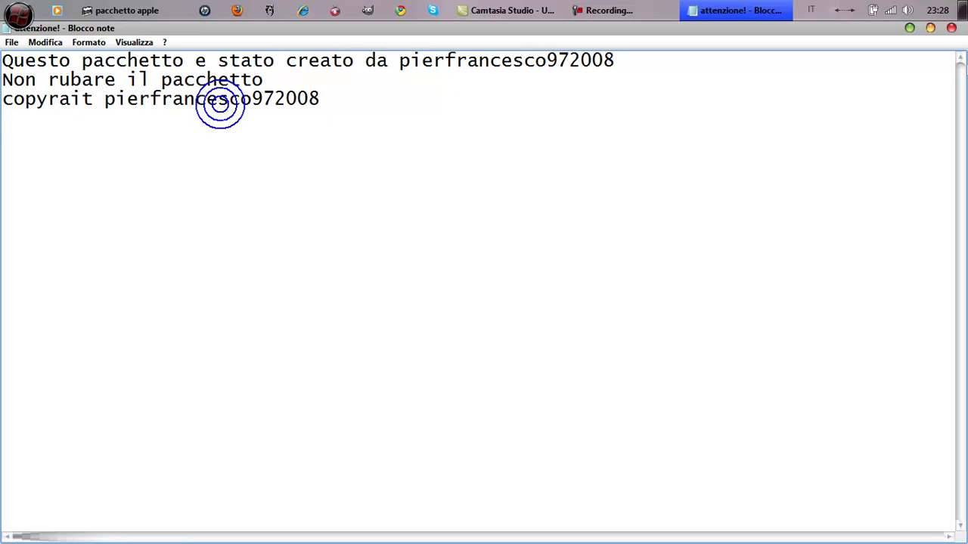
{"action": "left_click", "coordinate": [952, 29]}
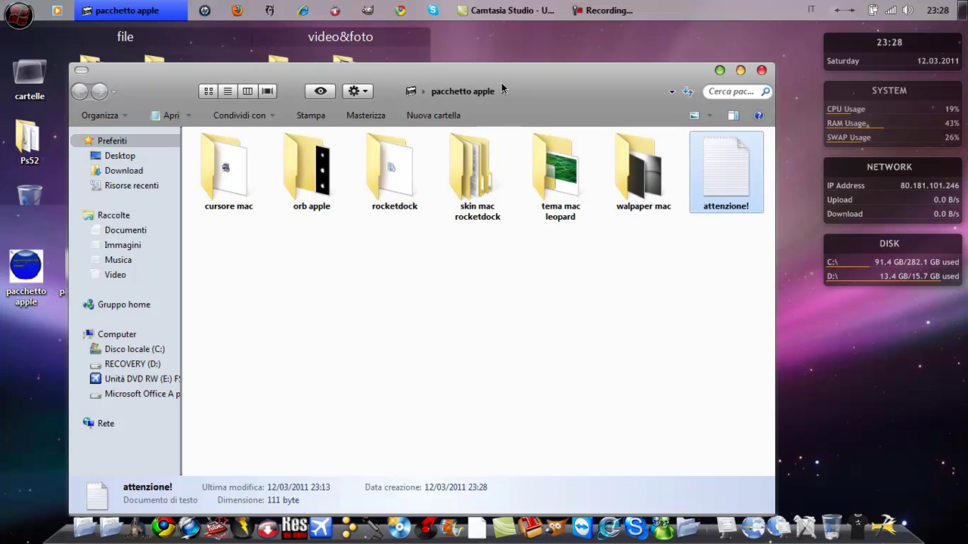
Shift the pacchetto apple window slightly upward and check the details of the orb apple folder.
{"action": "left_click_drag", "start_coordinate": [502, 85], "coordinate": [507, 66]}
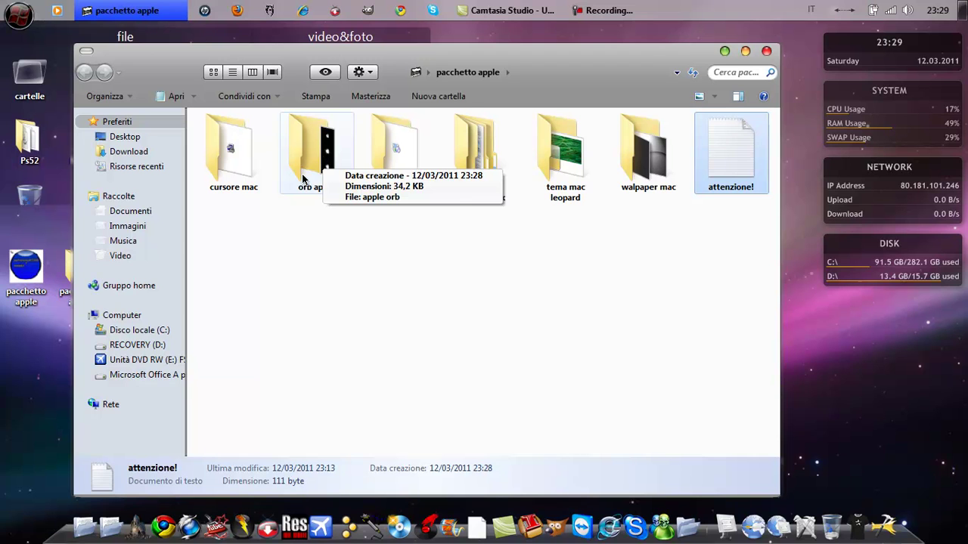
{"action": "left_click", "coordinate": [324, 291]}
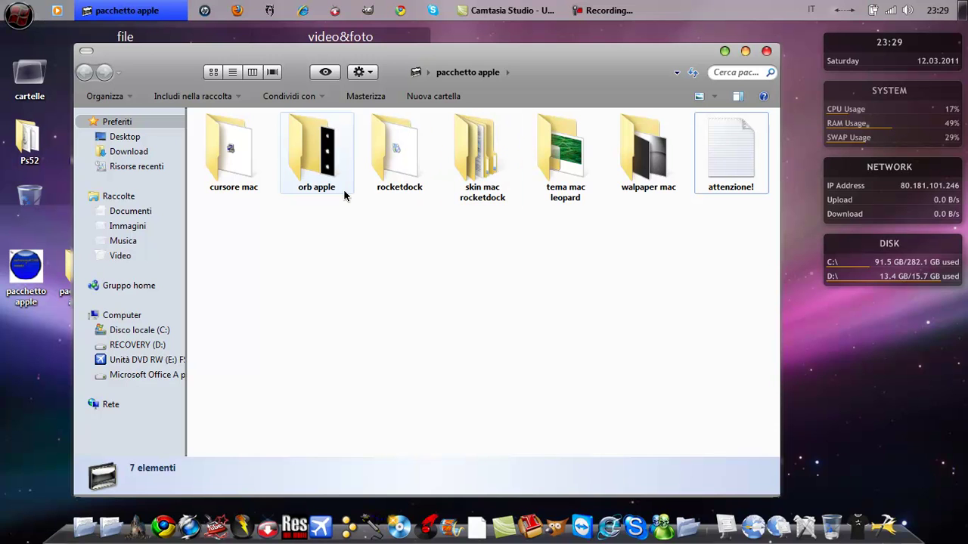
{"action": "mouse_move", "coordinate": [344, 190]}
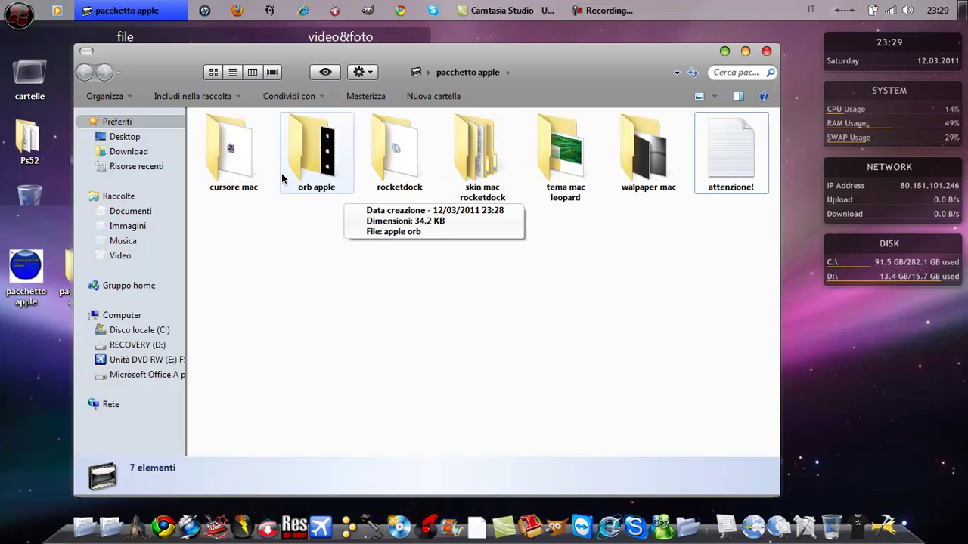
Open the mouse pointer settings from desktop personalization, review the Mac OS X scheme's pointers, and close both windows.
{"action": "right_click", "coordinate": [807, 199]}
{"action": "left_click", "coordinate": [835, 413]}
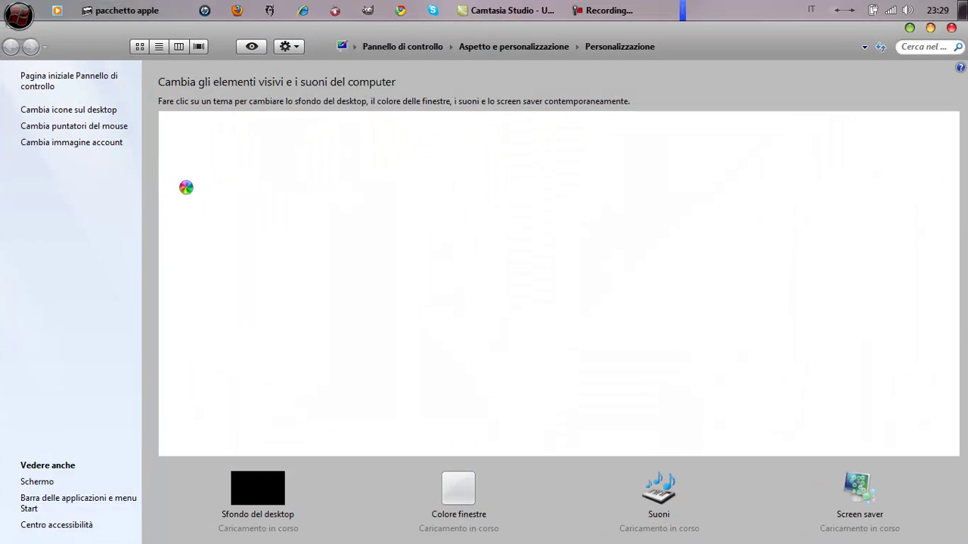
{"action": "left_click", "coordinate": [67, 126]}
{"action": "left_click_drag", "start_coordinate": [154, 121], "coordinate": [194, 129]}
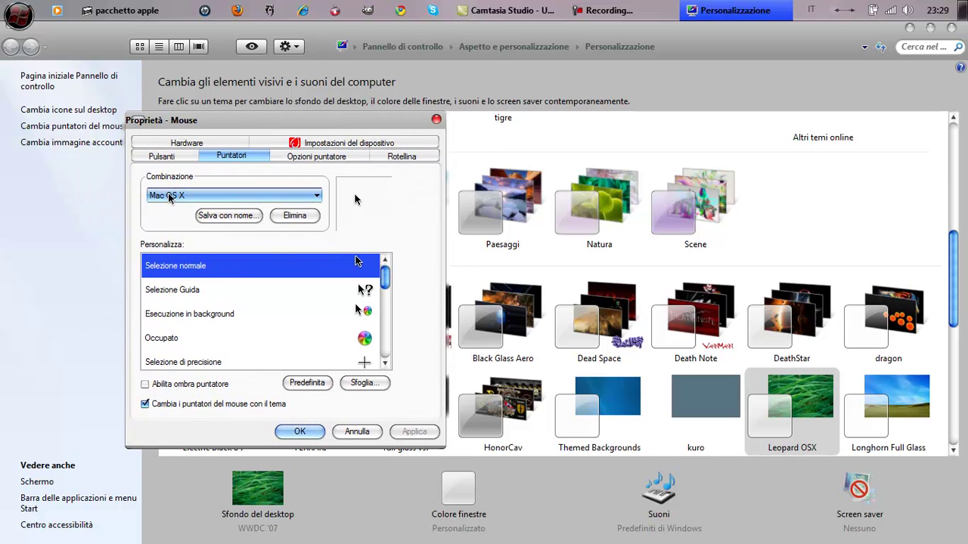
{"action": "left_click_drag", "start_coordinate": [384, 278], "coordinate": [406, 167]}
{"action": "left_click", "coordinate": [435, 119]}
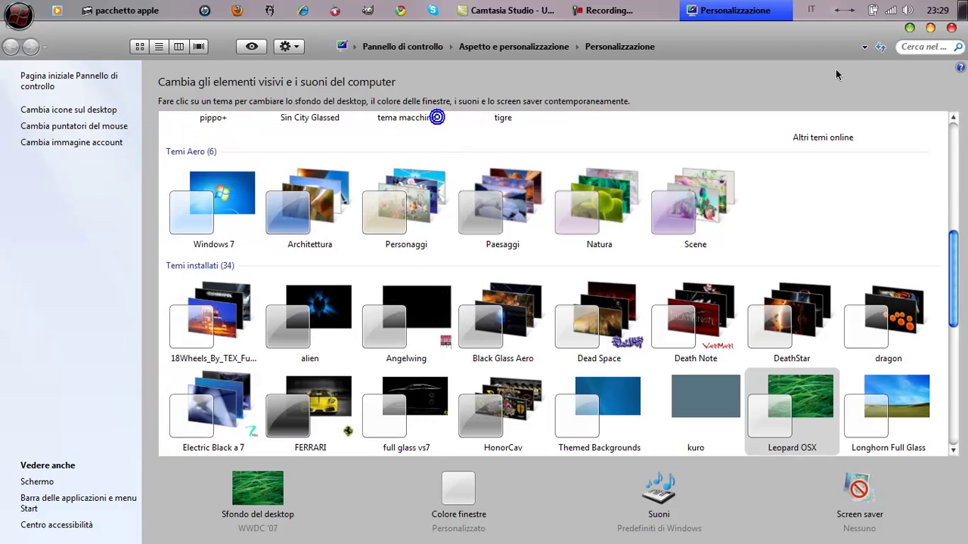
{"action": "left_click", "coordinate": [951, 28]}
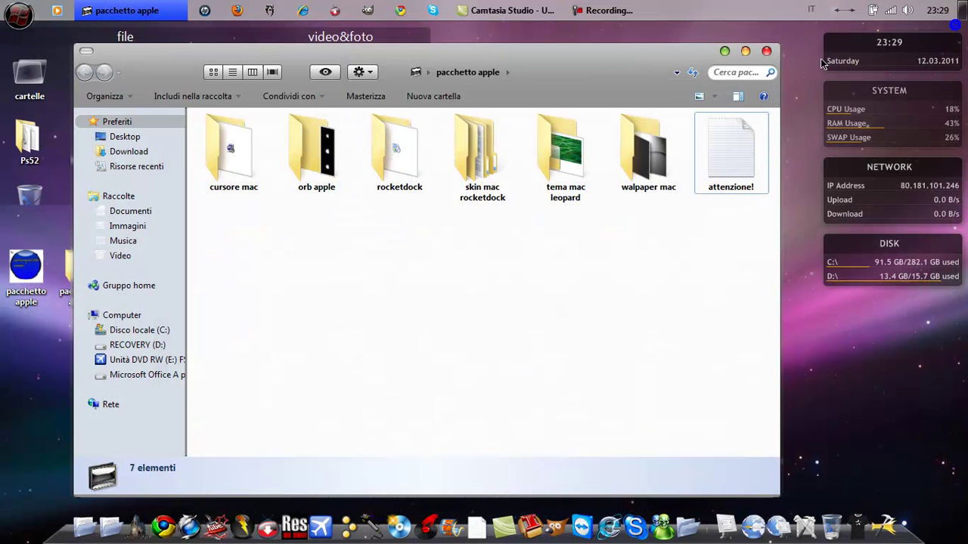
Open the cursore mac folder, look at the Mac OS X Cursors-1.1-Setup installer, and return to pacchetto apple.
{"action": "double_click", "coordinate": [252, 155]}
{"action": "left_click_drag", "start_coordinate": [361, 226], "coordinate": [349, 206]}
{"action": "left_click_drag", "start_coordinate": [250, 152], "coordinate": [572, 135]}
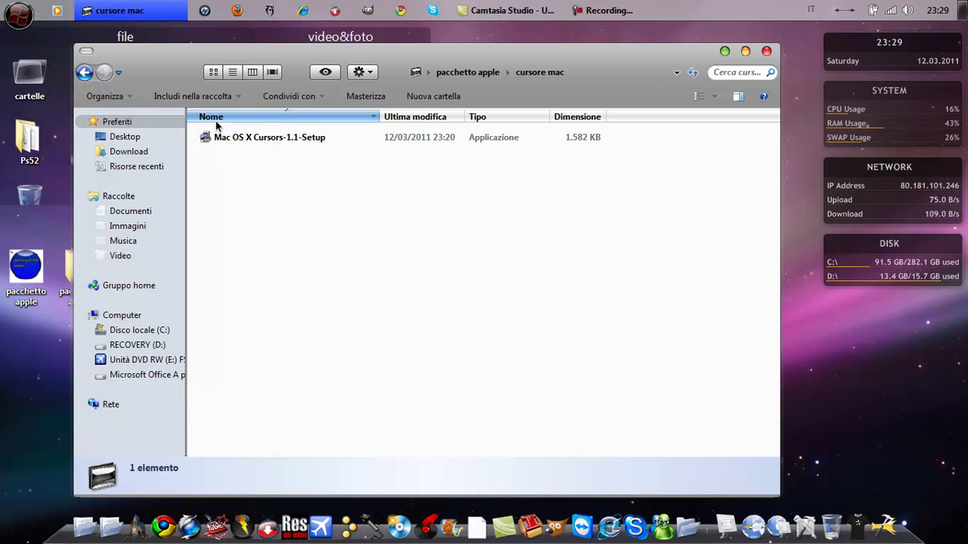
{"action": "left_click", "coordinate": [84, 73]}
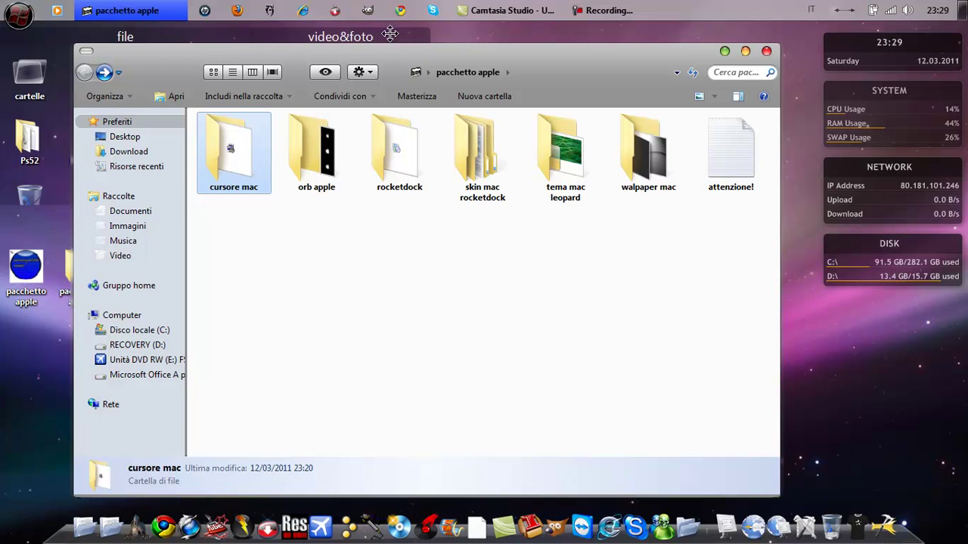
Move the pacchetto apple window sideways to uncover the desktop icons and clear the folder selection.
{"action": "left_click", "coordinate": [605, 11]}
{"action": "left_click", "coordinate": [594, 14]}
{"action": "left_click_drag", "start_coordinate": [193, 49], "coordinate": [363, 47]}
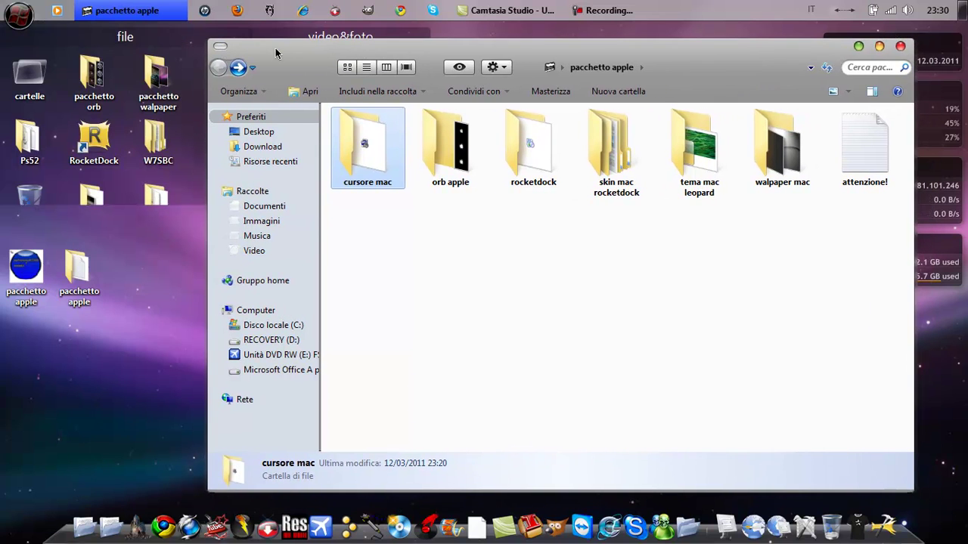
{"action": "left_click_drag", "start_coordinate": [275, 50], "coordinate": [198, 46]}
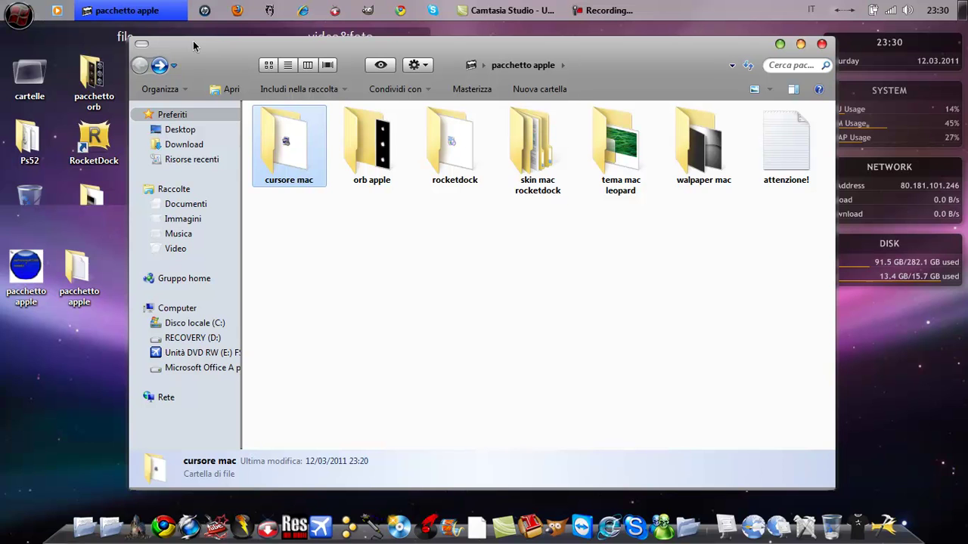
{"action": "left_click_drag", "start_coordinate": [439, 250], "coordinate": [483, 252]}
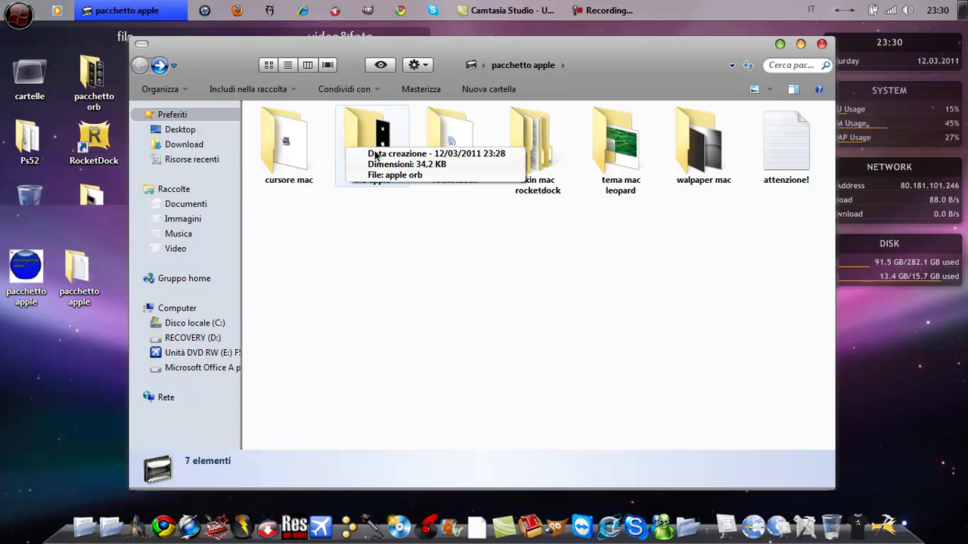
View the apple orb image from the orb apple folder, close it, and return to pacchetto apple.
{"action": "double_click", "coordinate": [366, 151]}
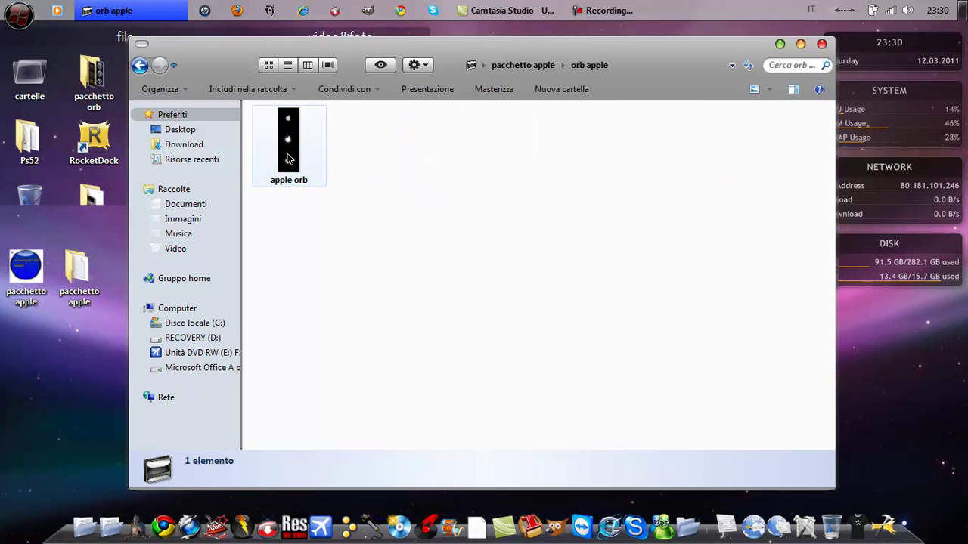
{"action": "double_click", "coordinate": [287, 158]}
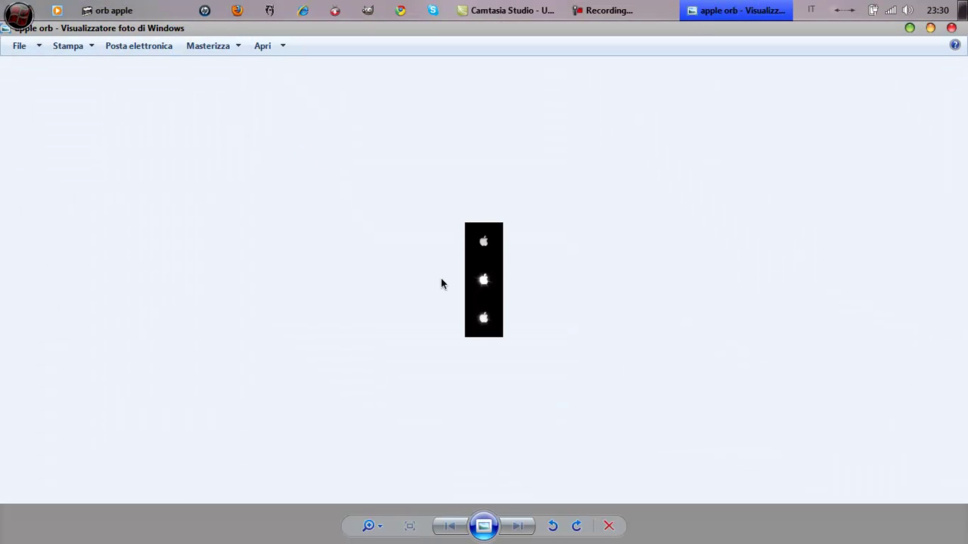
{"action": "left_click", "coordinate": [951, 29]}
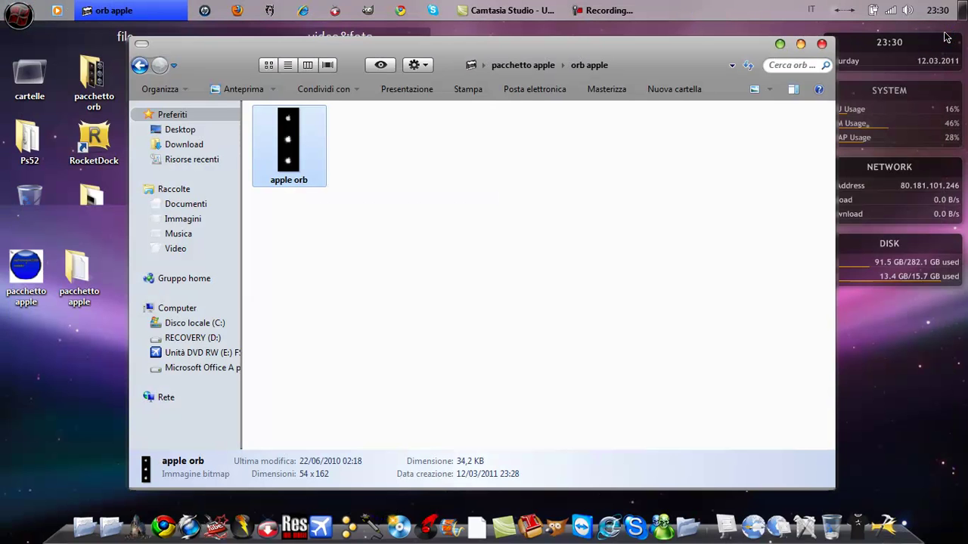
{"action": "left_click", "coordinate": [139, 67]}
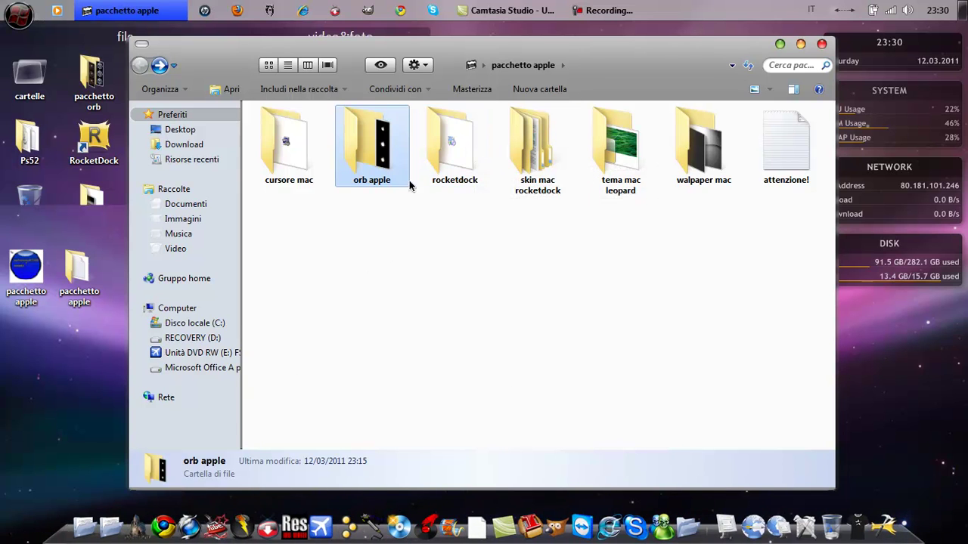
Look at the RocketDock-v1.3.5 installer in the rocketdock folder, return to pacchetto apple, and shift its window slightly.
{"action": "double_click", "coordinate": [435, 161]}
{"action": "left_click_drag", "start_coordinate": [406, 161], "coordinate": [315, 130]}
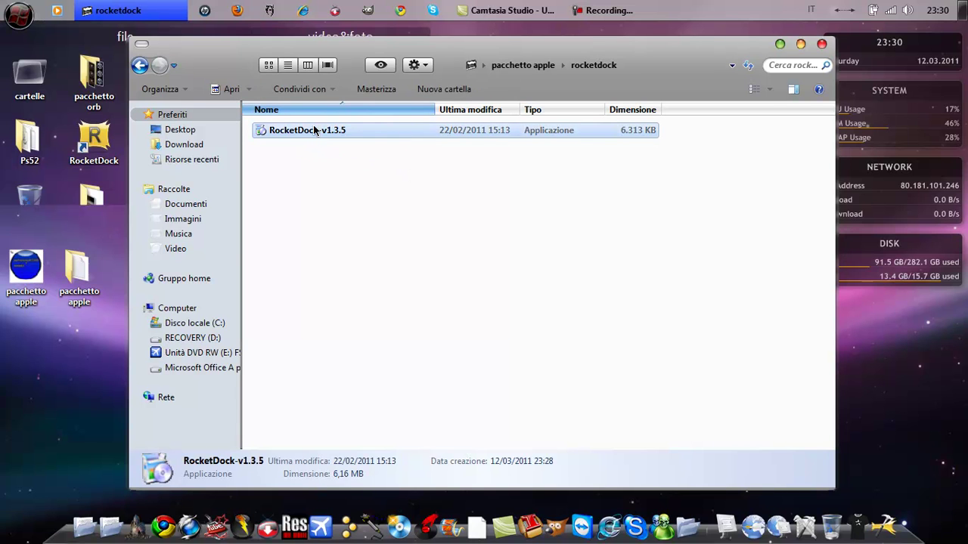
{"action": "left_click", "coordinate": [135, 67]}
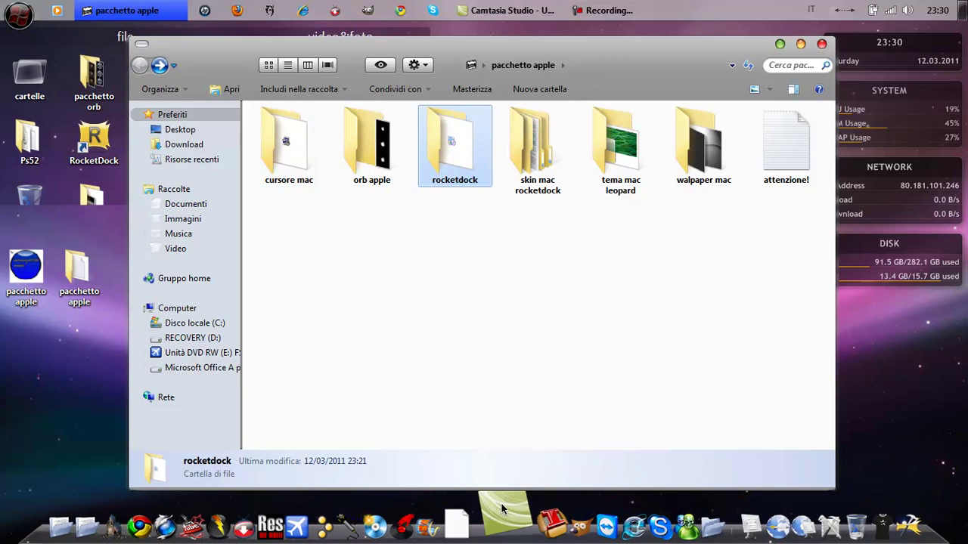
{"action": "left_click_drag", "start_coordinate": [568, 55], "coordinate": [528, 42]}
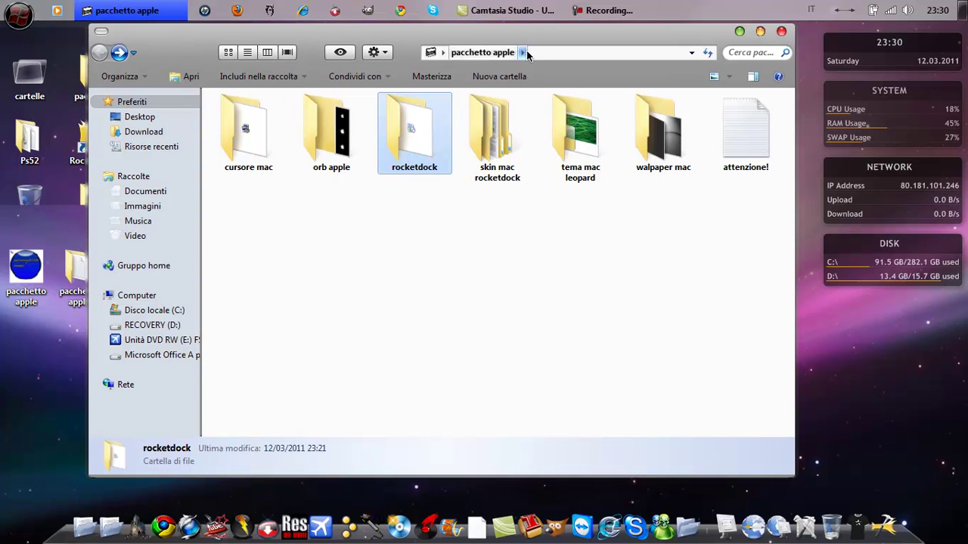
Examine the contents of the Mac OS X Leopard folder inside skin mac rocketdock and return to its parent folder.
{"action": "double_click", "coordinate": [506, 181]}
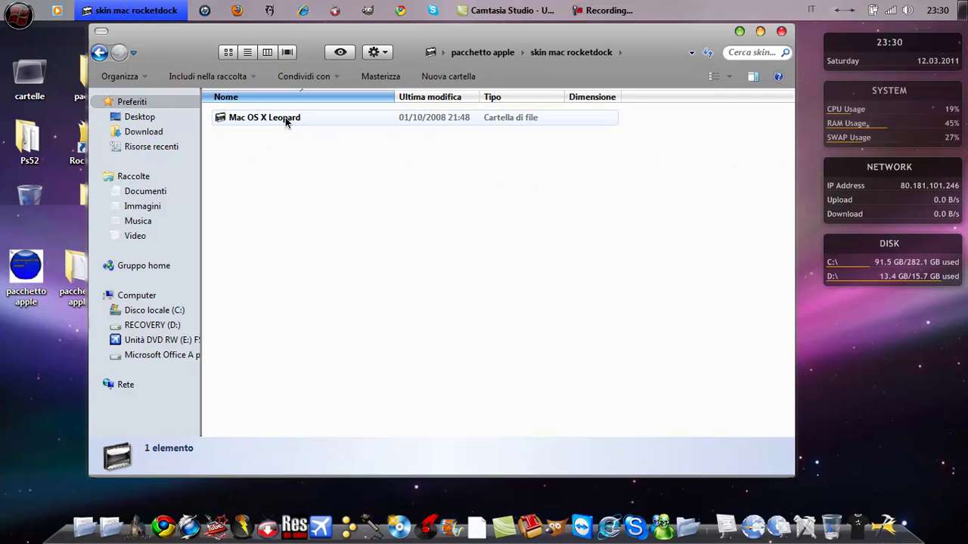
{"action": "double_click", "coordinate": [285, 118]}
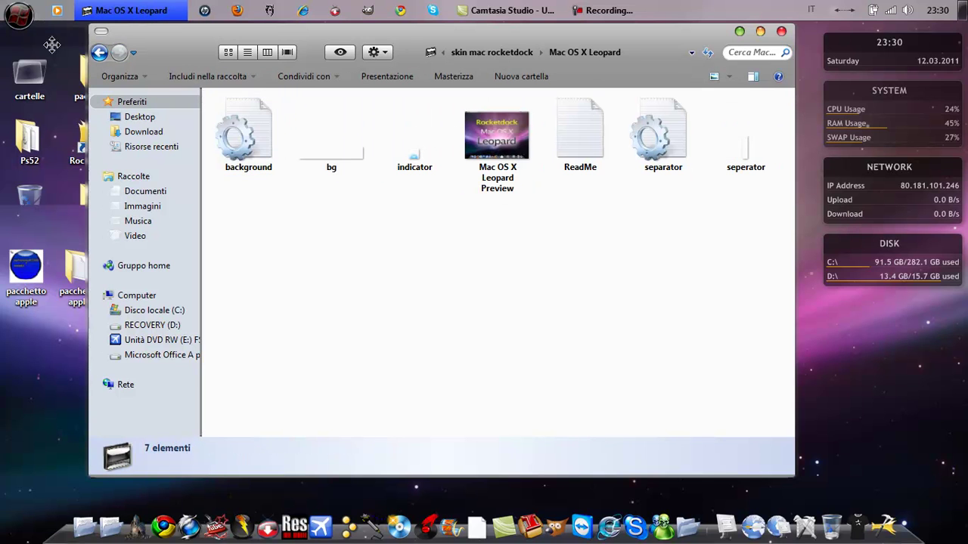
{"action": "left_click", "coordinate": [98, 53]}
{"action": "double_click", "coordinate": [237, 119]}
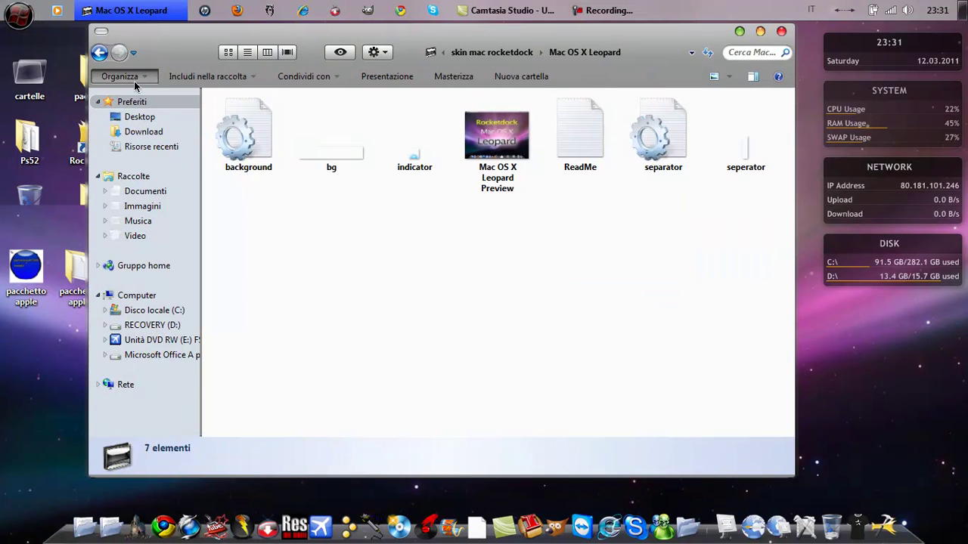
{"action": "left_click", "coordinate": [98, 53]}
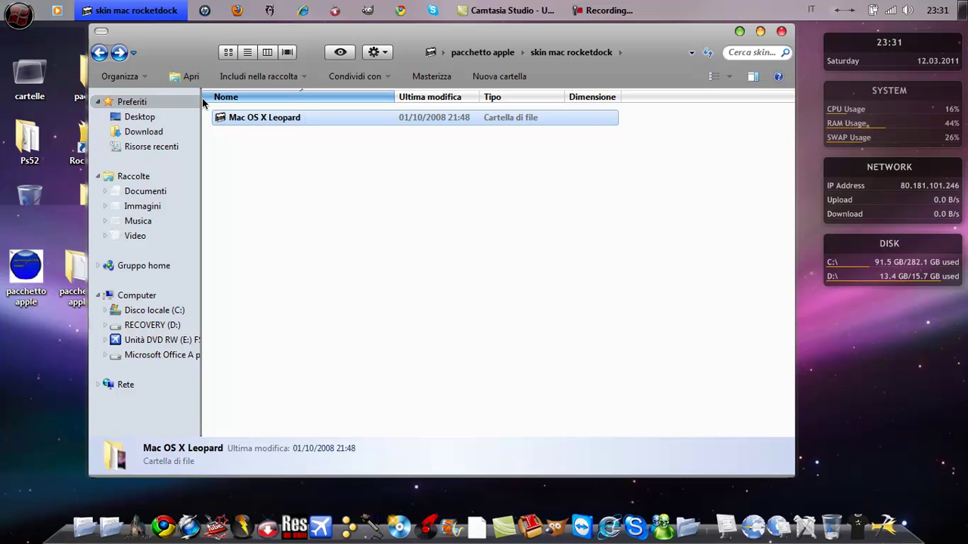
Copy the Mac OS X Leopard skin folder, browse to RocketDock's Skins folder in Program Files (x86) on drive C, and close that window.
{"action": "right_click", "coordinate": [224, 118]}
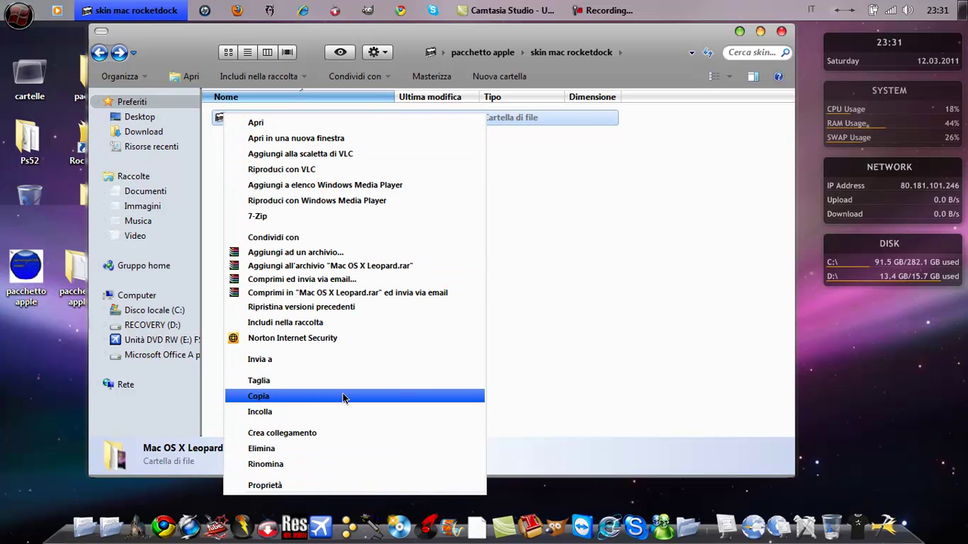
{"action": "left_click", "coordinate": [311, 397]}
{"action": "key", "text": "super"}
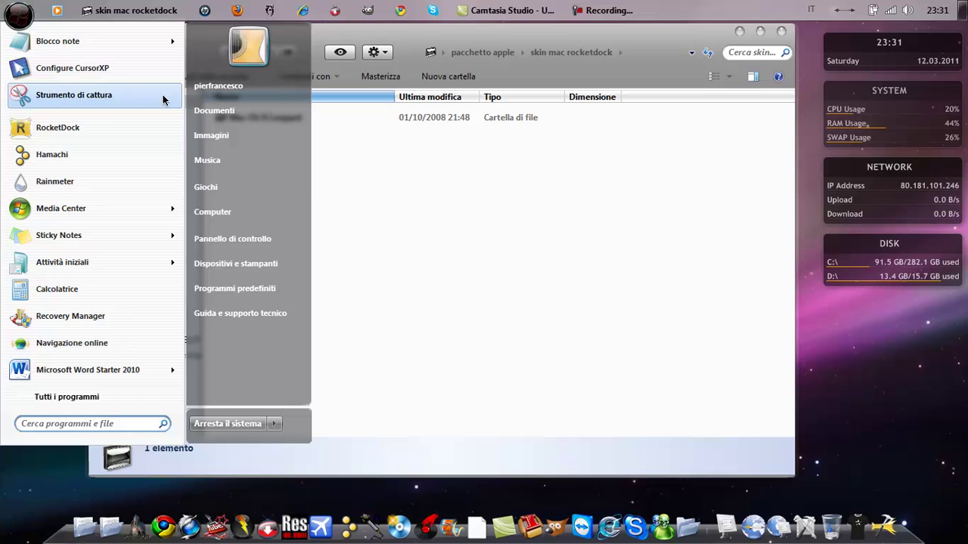
{"action": "left_click", "coordinate": [218, 212]}
{"action": "double_click", "coordinate": [287, 142]}
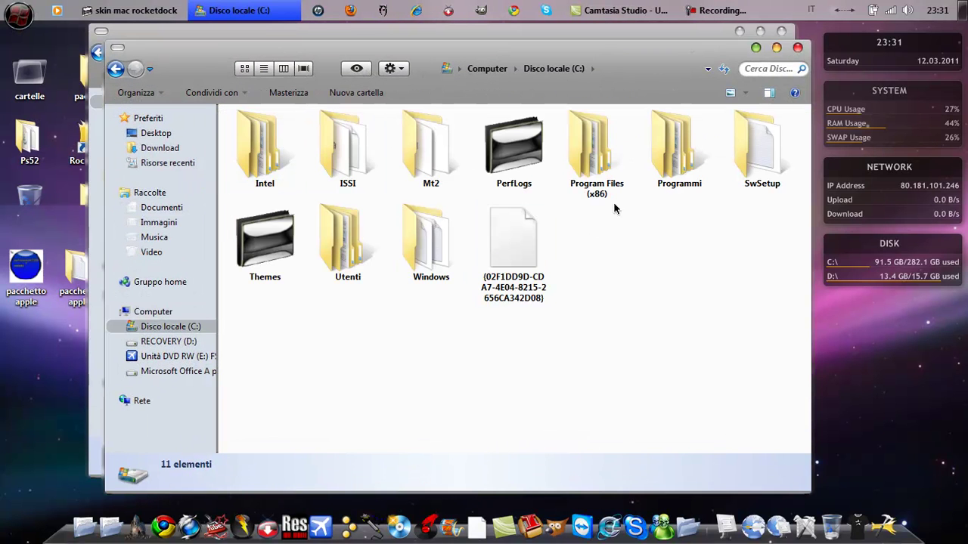
{"action": "double_click", "coordinate": [602, 148]}
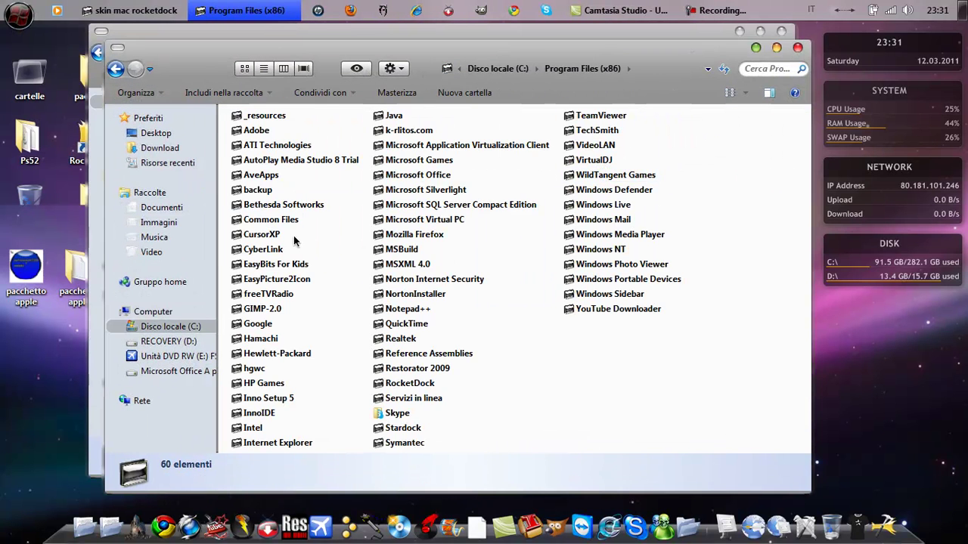
{"action": "double_click", "coordinate": [419, 384]}
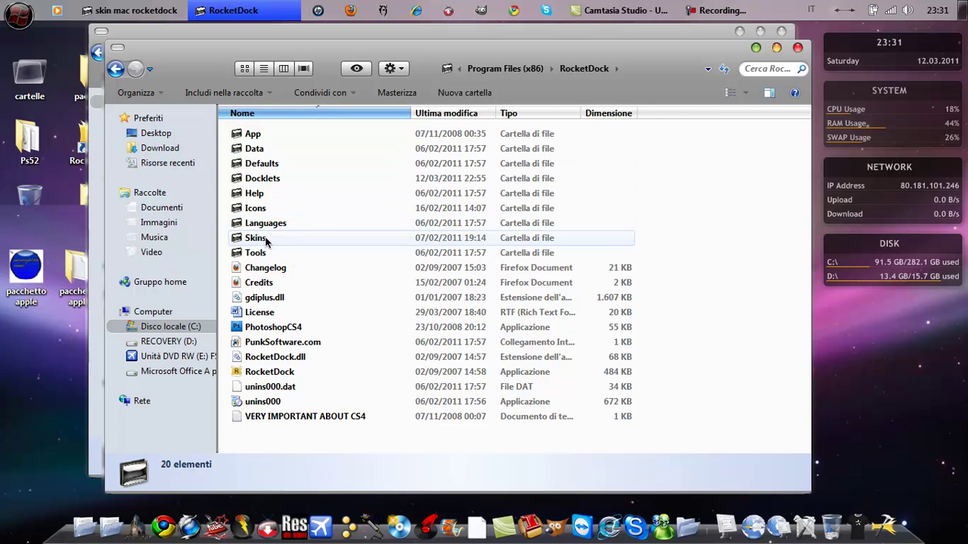
{"action": "double_click", "coordinate": [258, 238]}
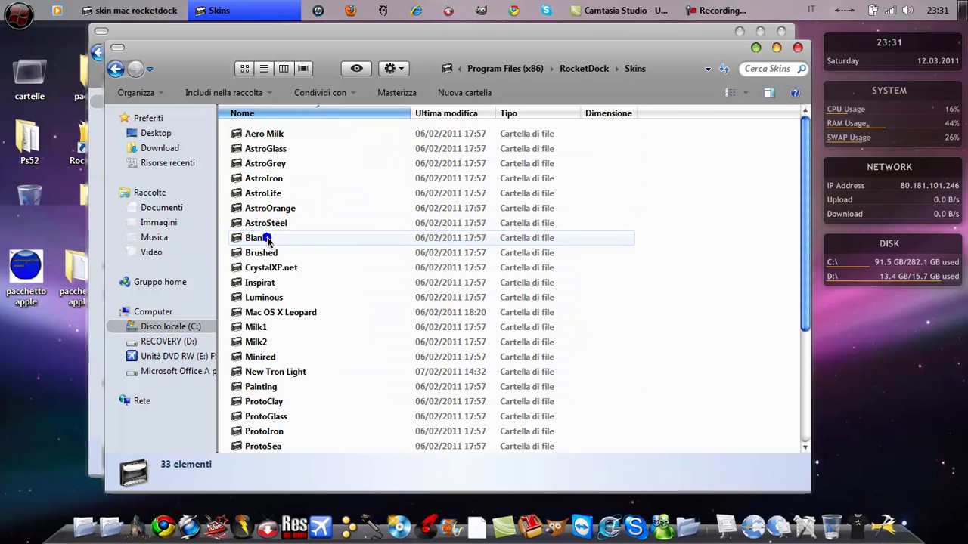
{"action": "left_click", "coordinate": [802, 49]}
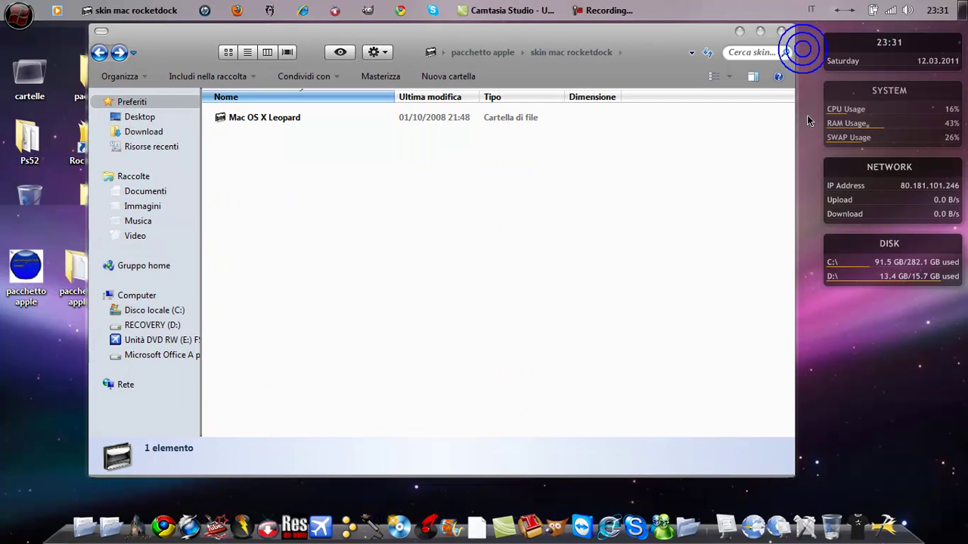
Open the dock's settings, choose Mac OS X Leopard as the style theme, and confirm.
{"action": "left_click", "coordinate": [884, 522]}
{"action": "left_click", "coordinate": [640, 373]}
{"action": "mouse_move", "coordinate": [487, 91]}
{"action": "left_mouse_down"}
{"action": "mouse_move", "coordinate": [479, 80]}
{"action": "mouse_move", "coordinate": [475, 88]}
{"action": "left_mouse_up"}
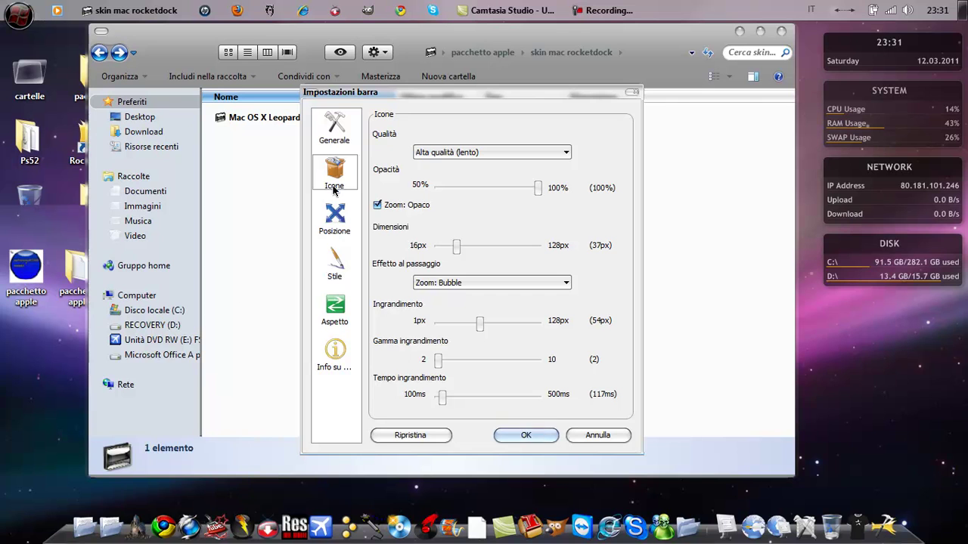
{"action": "left_click", "coordinate": [335, 265]}
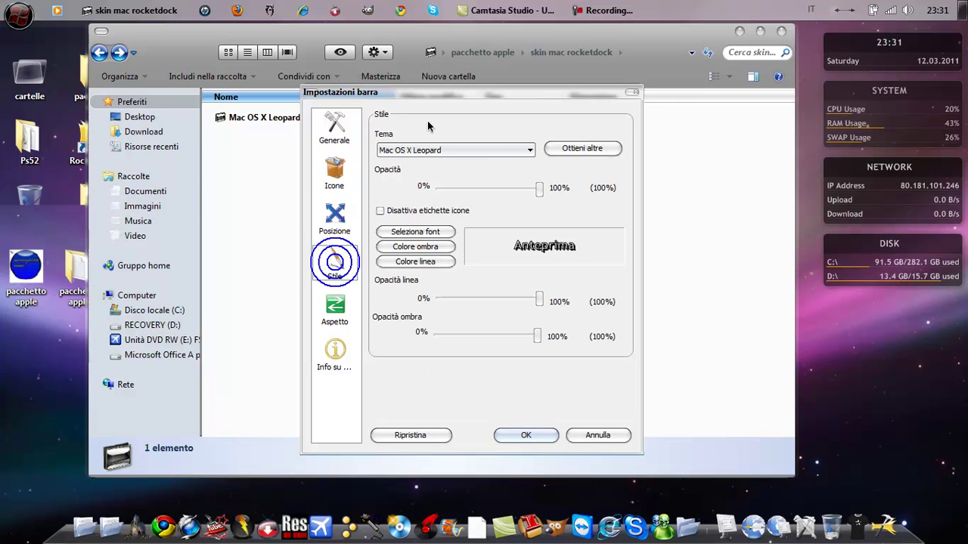
{"action": "left_click", "coordinate": [413, 151]}
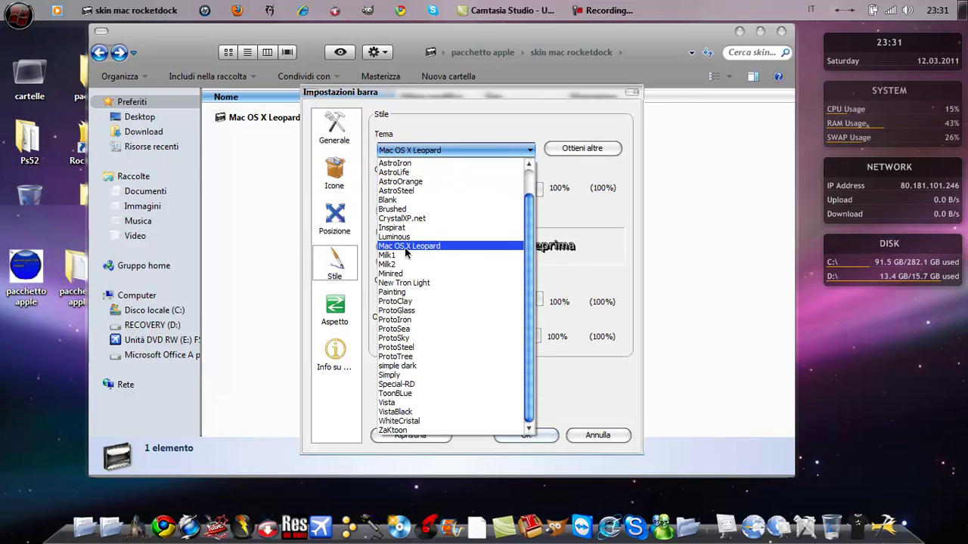
{"action": "left_click", "coordinate": [412, 236]}
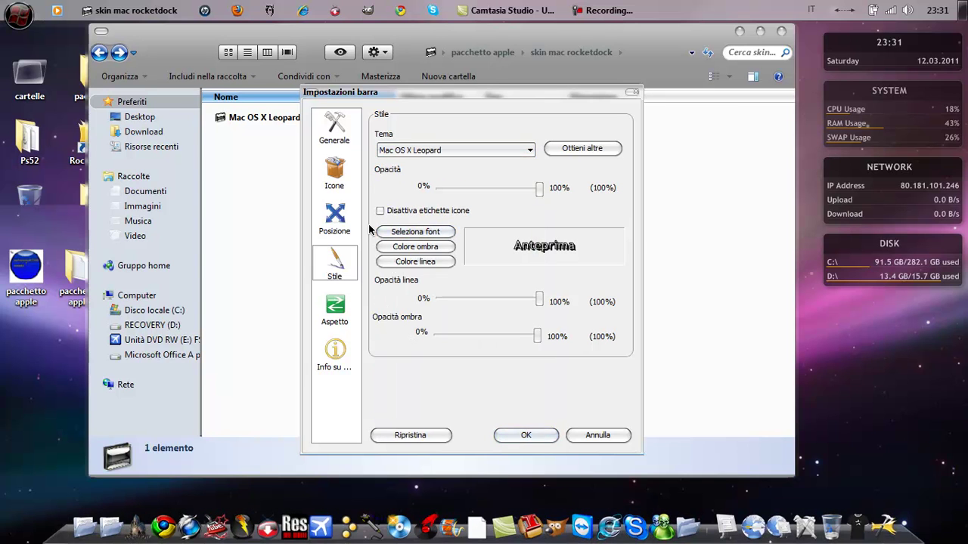
{"action": "left_click", "coordinate": [519, 441]}
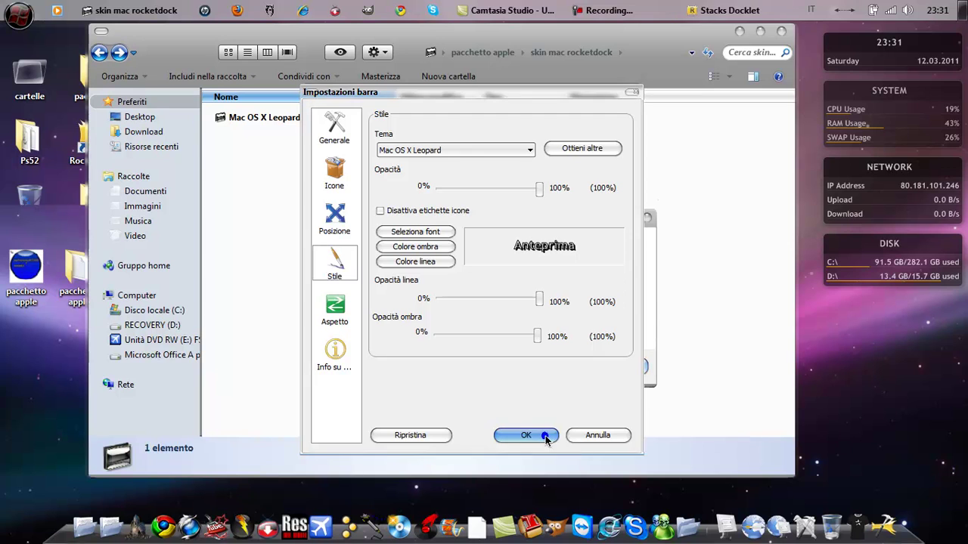
Move the dock settings aside to reach the two Stacks Docklet messages and dismiss both.
{"action": "left_click_drag", "start_coordinate": [598, 92], "coordinate": [159, 92]}
{"action": "left_click_drag", "start_coordinate": [383, 237], "coordinate": [458, 224]}
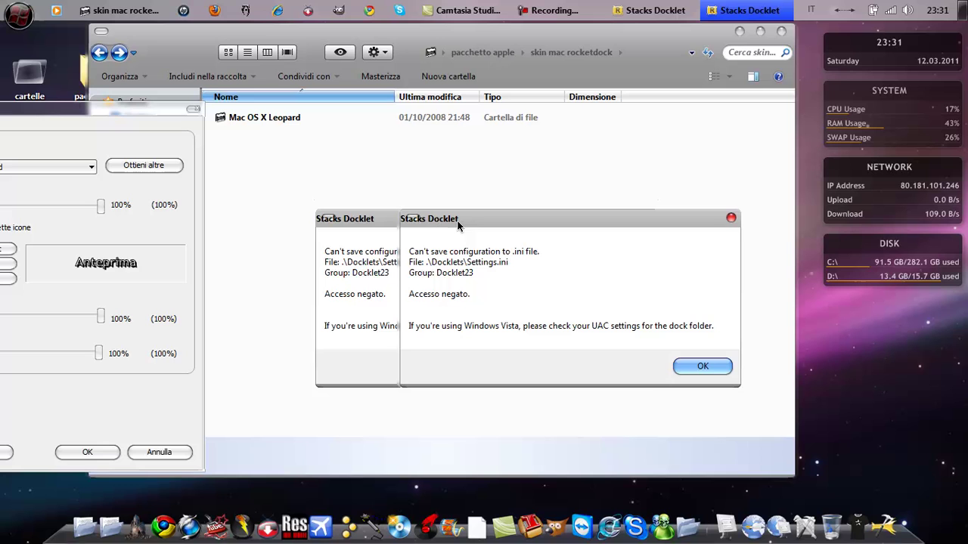
{"action": "left_click", "coordinate": [730, 218]}
{"action": "left_click", "coordinate": [645, 219]}
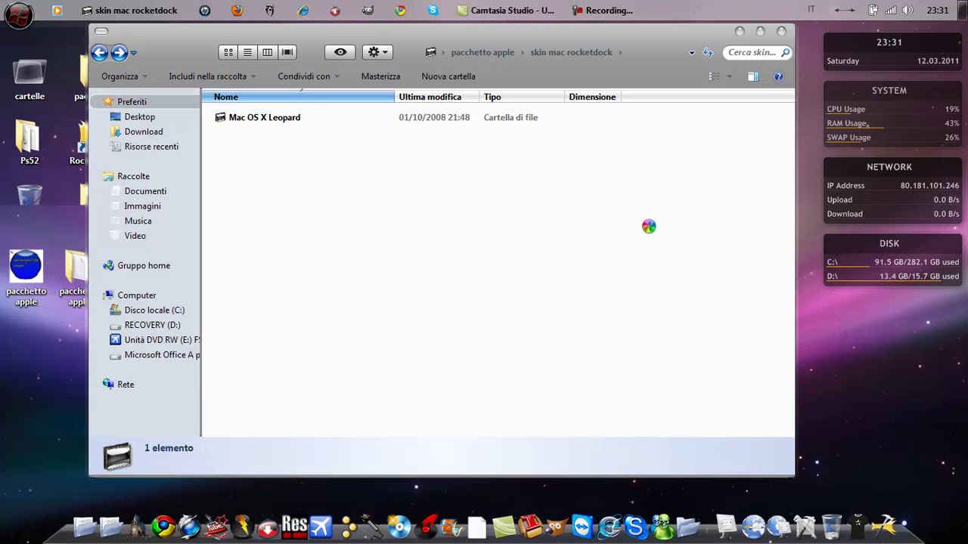
Return to pacchetto apple, open the tema mac leopard folder to show its Leopard OSX items, and shift the window slightly.
{"action": "left_click", "coordinate": [576, 300]}
{"action": "double_click", "coordinate": [84, 149]}
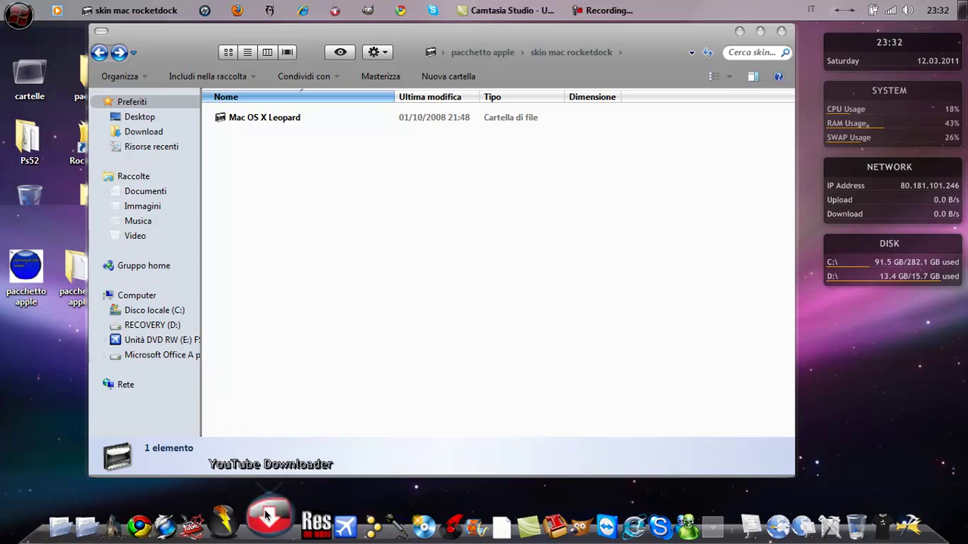
{"action": "left_click", "coordinate": [99, 52]}
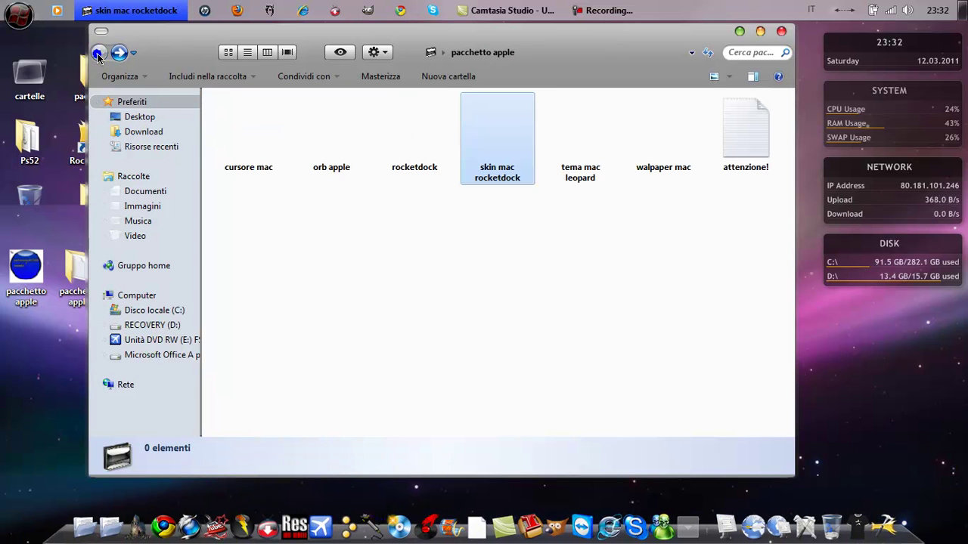
{"action": "double_click", "coordinate": [561, 152]}
{"action": "left_click_drag", "start_coordinate": [563, 294], "coordinate": [400, 165]}
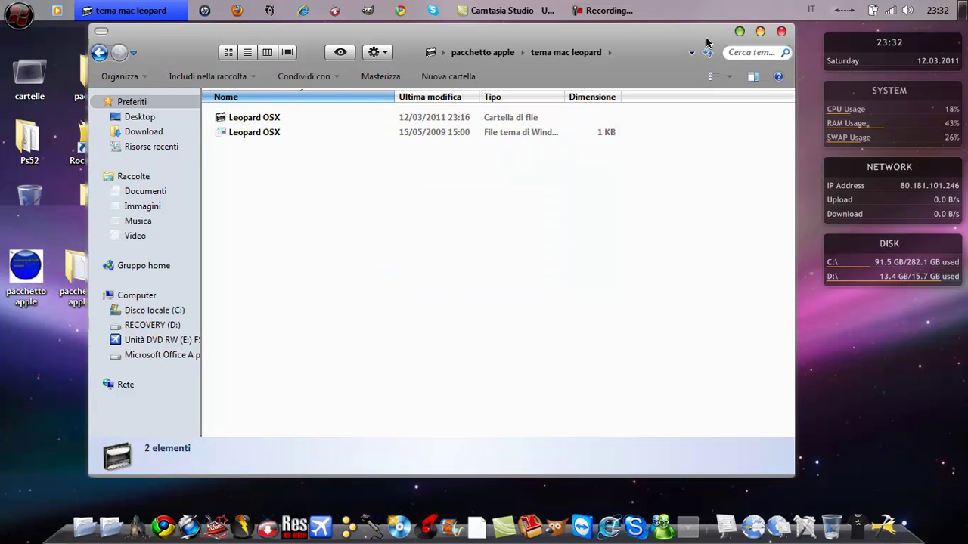
{"action": "left_click_drag", "start_coordinate": [712, 43], "coordinate": [731, 48]}
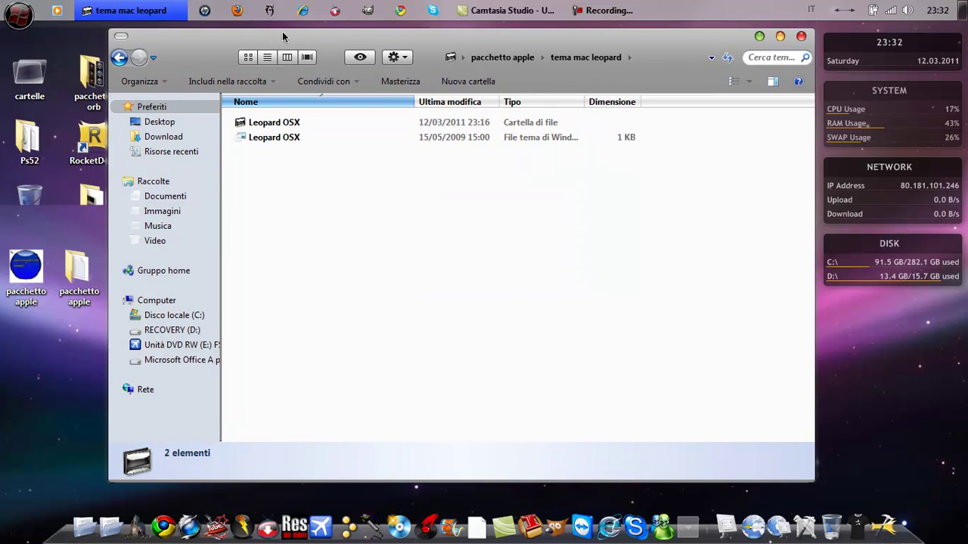
{"action": "left_click", "coordinate": [620, 10]}
{"action": "left_click", "coordinate": [624, 9]}
{"action": "left_click", "coordinate": [10, 23]}
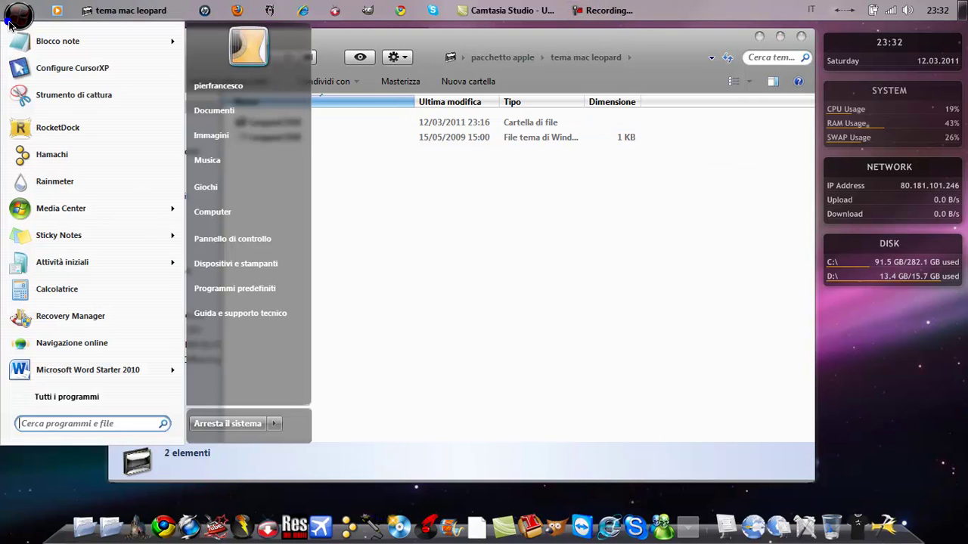
{"action": "left_click", "coordinate": [637, 220]}
{"action": "left_click_drag", "start_coordinate": [599, 191], "coordinate": [392, 148]}
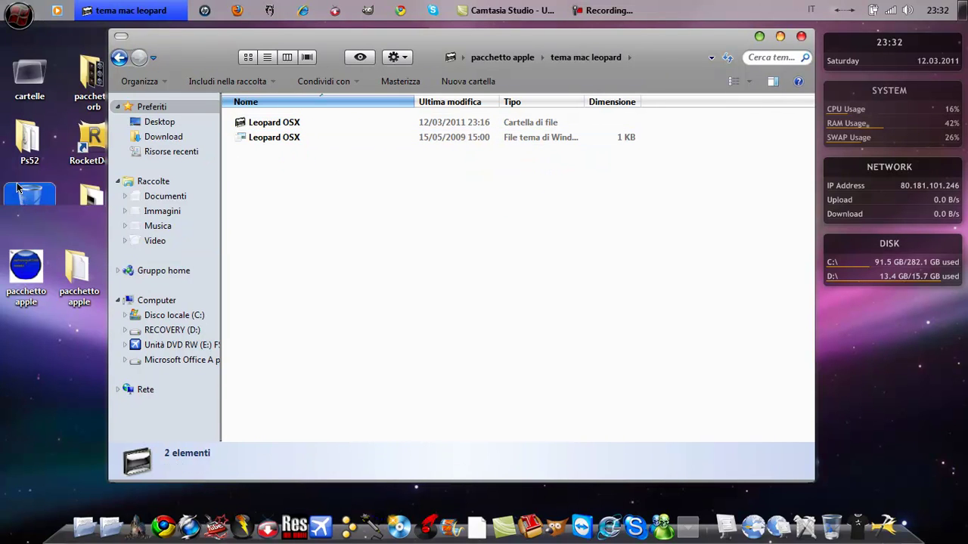
Browse from Computer to the Windows\Resources\Themes folder on drive C, and close that window.
{"action": "left_click", "coordinate": [19, 19]}
{"action": "left_click", "coordinate": [243, 212]}
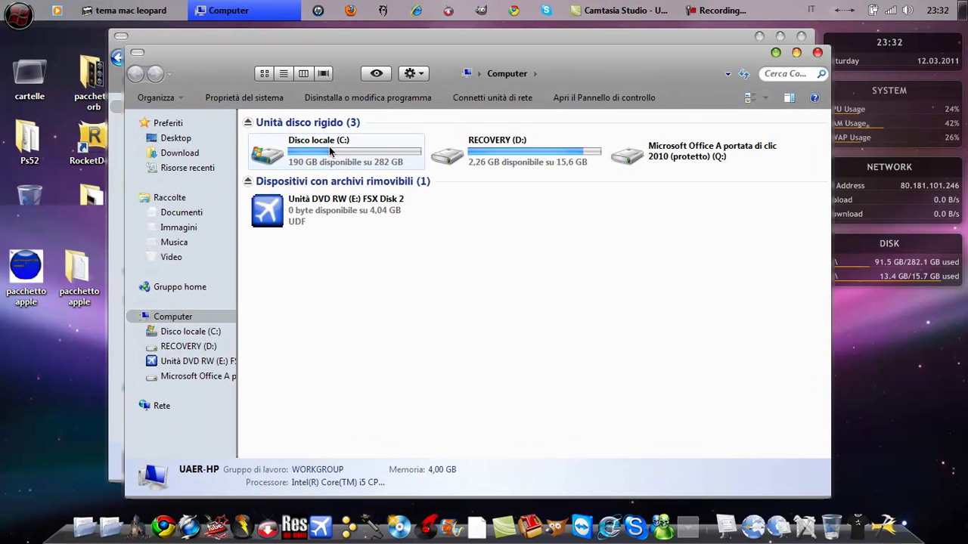
{"action": "double_click", "coordinate": [330, 152]}
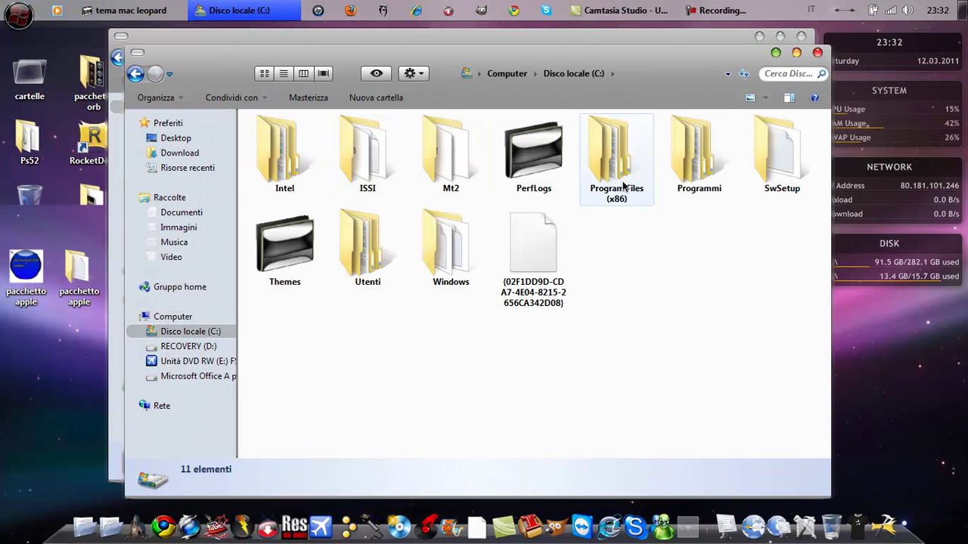
{"action": "double_click", "coordinate": [451, 246]}
{"action": "scroll", "coordinate": [441, 280], "scroll_direction": "down", "scroll_amount": 6}
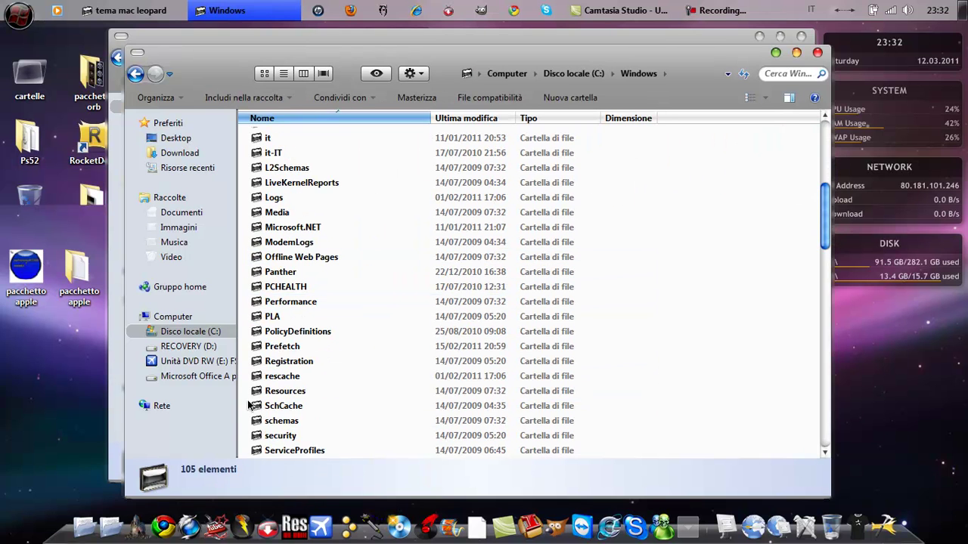
{"action": "double_click", "coordinate": [294, 391]}
{"action": "double_click", "coordinate": [294, 159]}
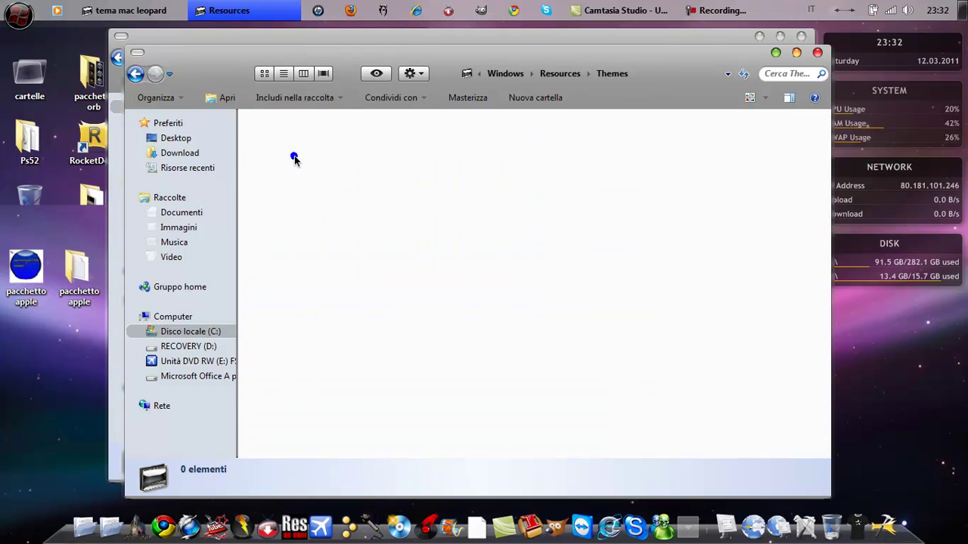
{"action": "left_click", "coordinate": [818, 54]}
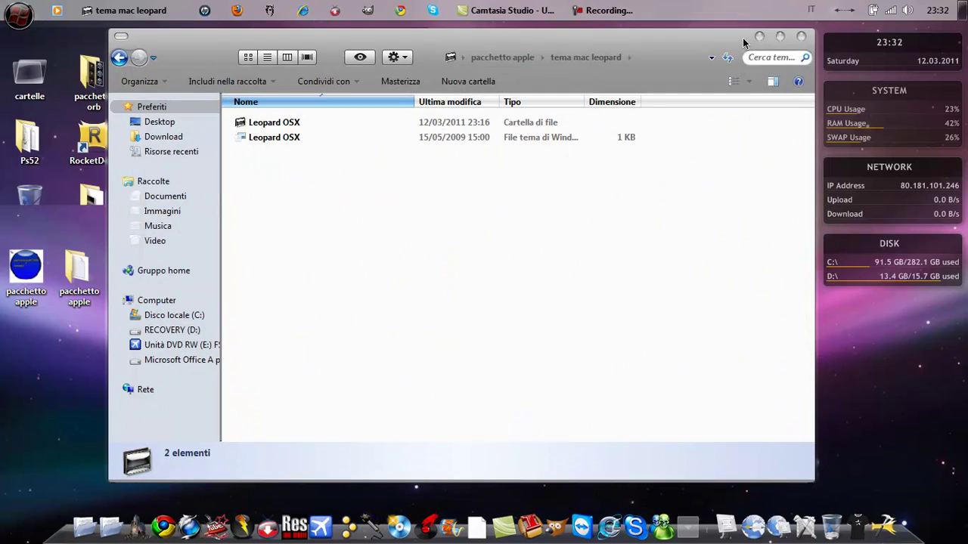
Clear the desktop, open its personalization settings to view Leopard OSX among the installed themes, and close them.
{"action": "left_click", "coordinate": [702, 38]}
{"action": "right_click", "coordinate": [673, 132]}
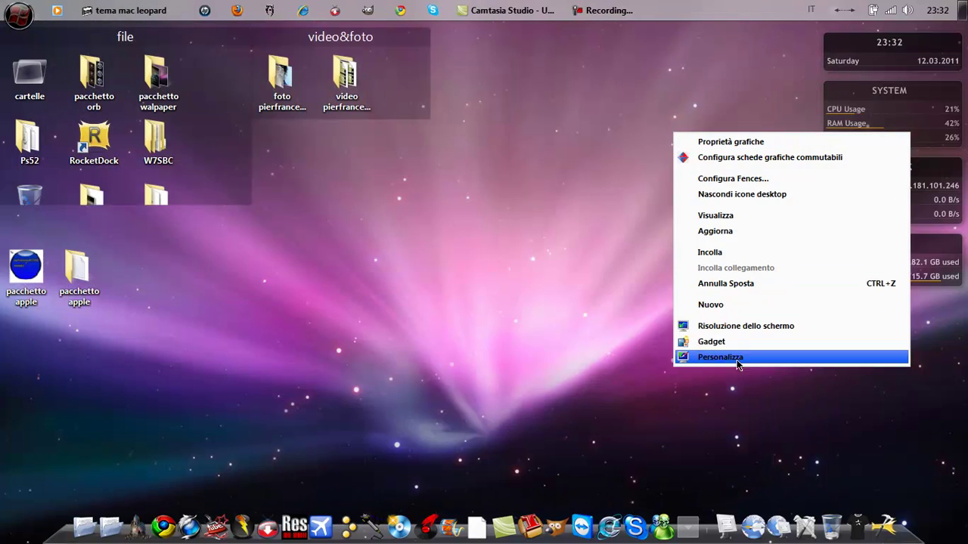
{"action": "left_click", "coordinate": [738, 357]}
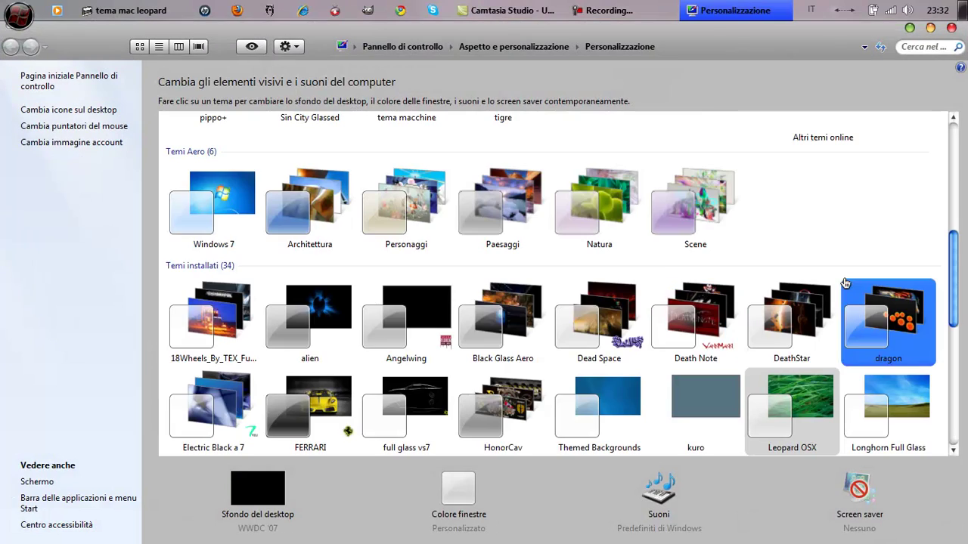
{"action": "scroll", "coordinate": [947, 277], "scroll_direction": "down", "scroll_amount": 1}
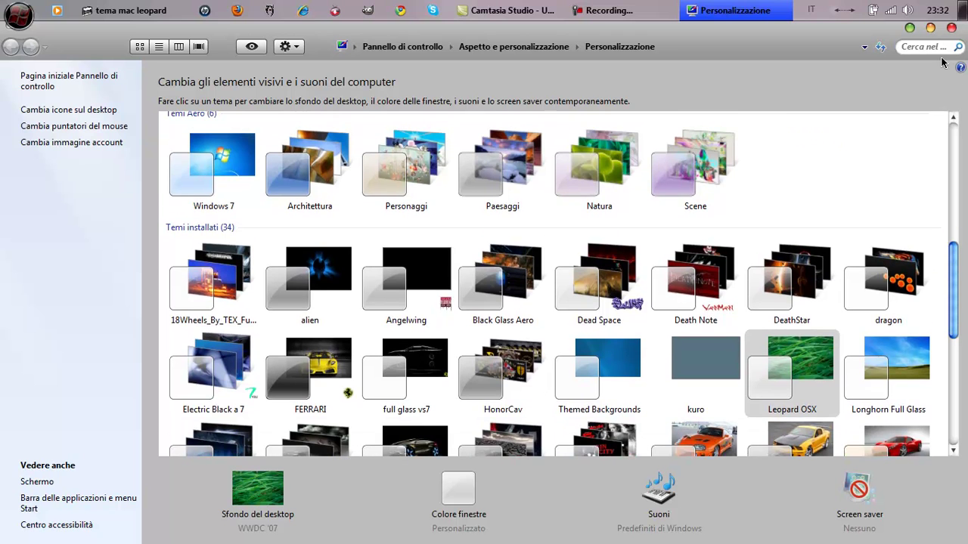
{"action": "left_click", "coordinate": [957, 28]}
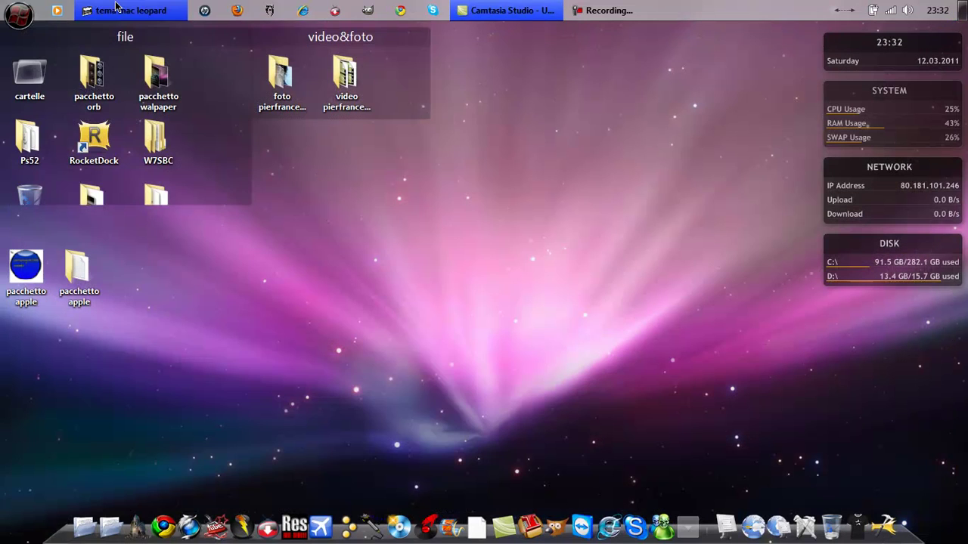
Restore the tema mac leopard window, go back to pacchetto apple, and open the walpaper mac folder.
{"action": "left_click", "coordinate": [117, 9]}
{"action": "left_click", "coordinate": [57, 60]}
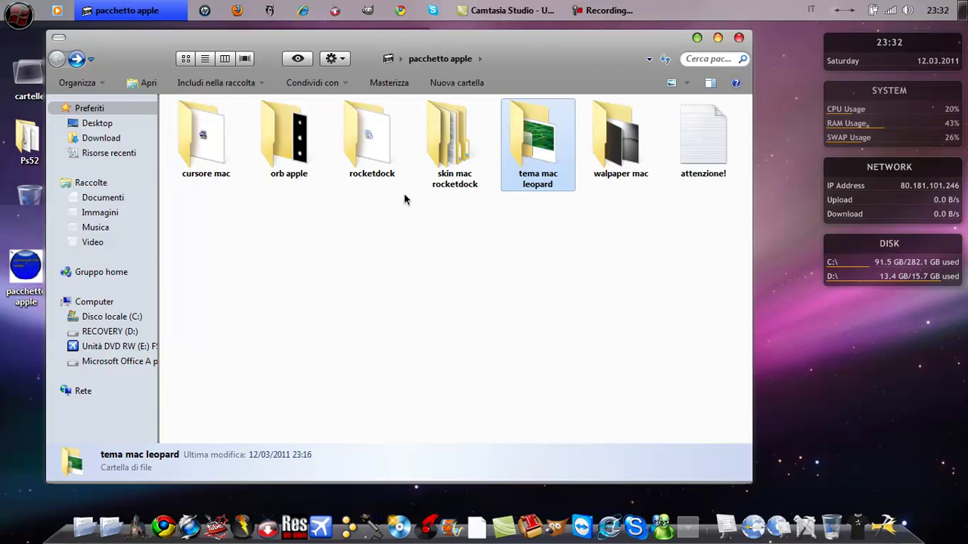
{"action": "left_click_drag", "start_coordinate": [586, 49], "coordinate": [606, 45]}
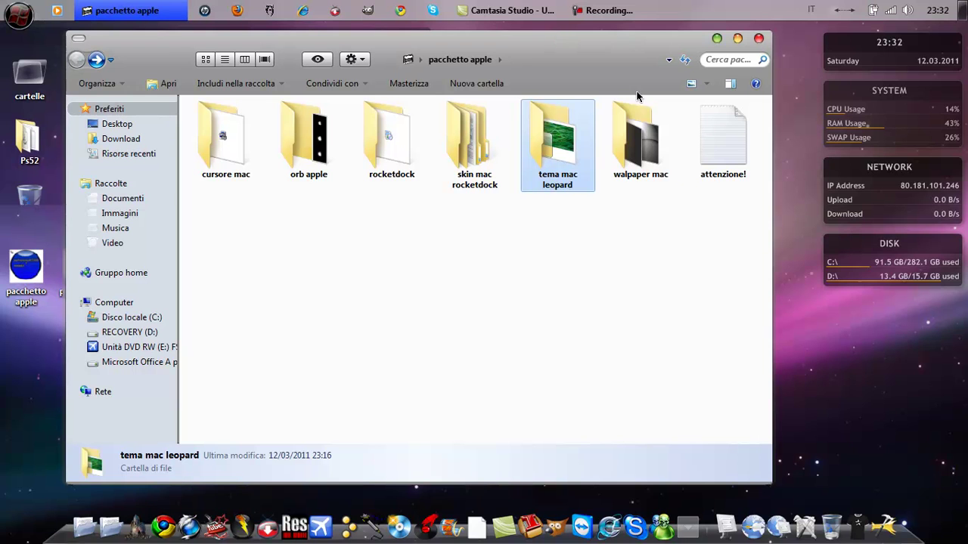
{"action": "double_click", "coordinate": [648, 133]}
Open mac walpaper 3, set it as the desktop background, and close the photo viewer.
{"action": "left_click_drag", "start_coordinate": [383, 227], "coordinate": [228, 128]}
{"action": "double_click", "coordinate": [229, 128]}
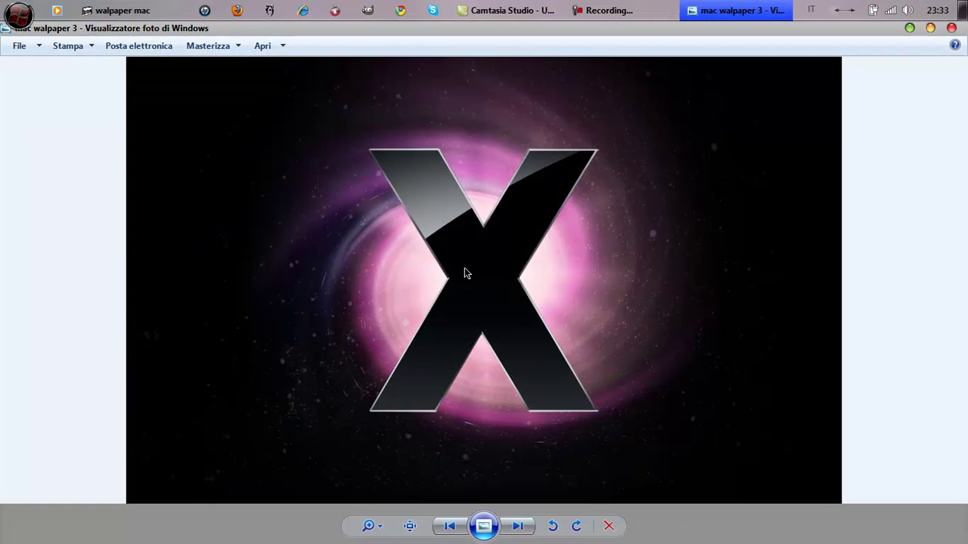
{"action": "right_click", "coordinate": [488, 399]}
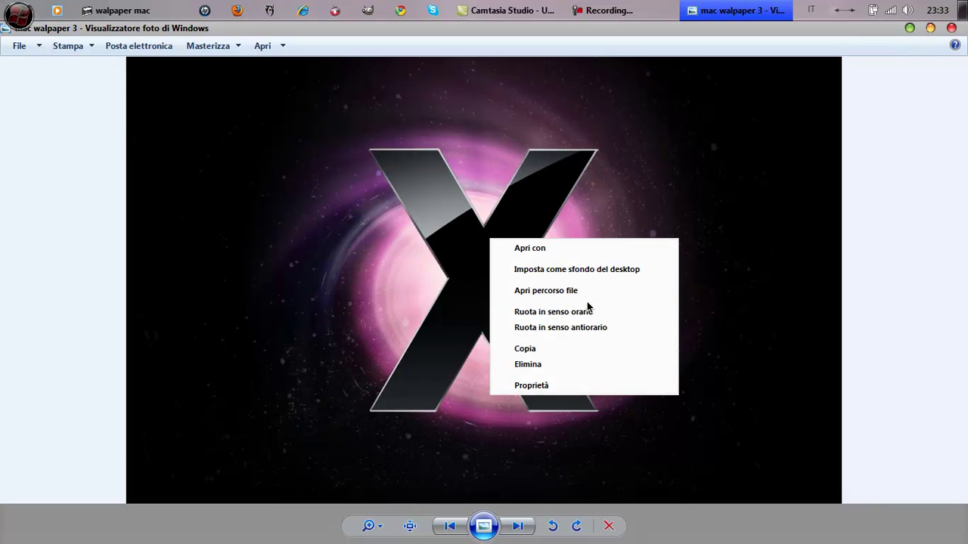
{"action": "left_click", "coordinate": [582, 271]}
{"action": "left_click", "coordinate": [951, 28]}
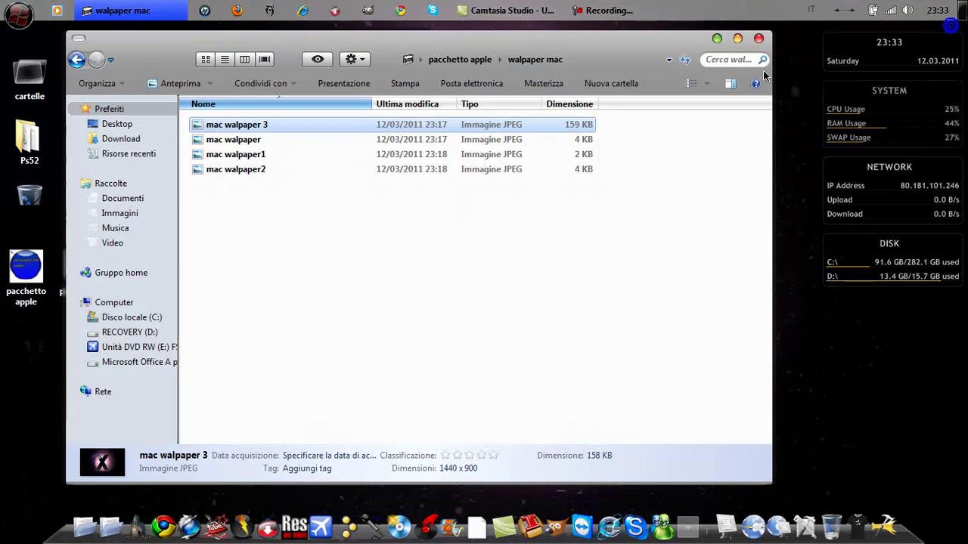
{"action": "left_click_drag", "start_coordinate": [708, 41], "coordinate": [704, 64]}
Set the mac walpaper image as the desktop background directly from the folder.
{"action": "right_click", "coordinate": [554, 164]}
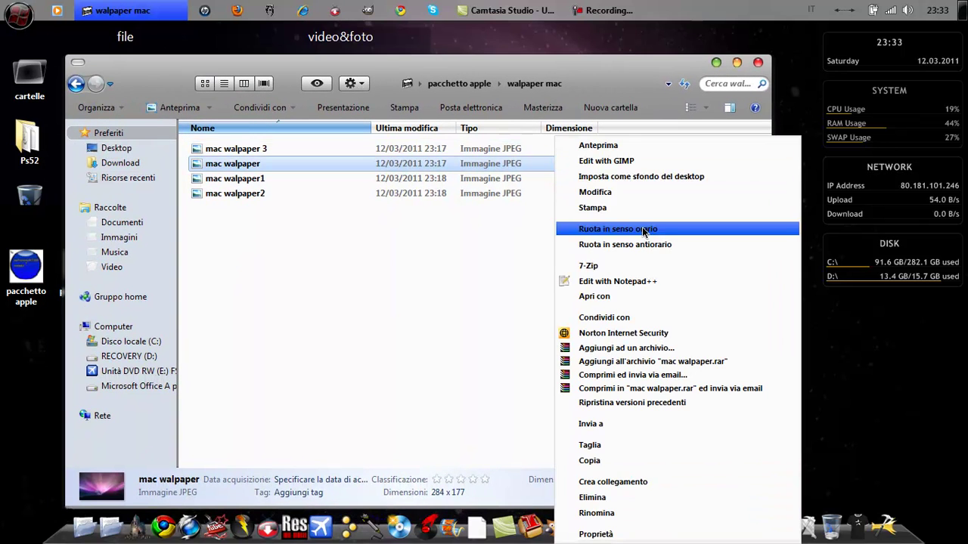
{"action": "left_click", "coordinate": [645, 177]}
{"action": "mouse_move", "coordinate": [657, 70]}
{"action": "left_mouse_down"}
{"action": "mouse_move", "coordinate": [692, 290]}
{"action": "mouse_move", "coordinate": [705, 539]}
{"action": "mouse_move", "coordinate": [700, 402]}
{"action": "mouse_move", "coordinate": [625, 302]}
{"action": "mouse_move", "coordinate": [621, 346]}
{"action": "mouse_move", "coordinate": [655, 142]}
{"action": "mouse_move", "coordinate": [655, 76]}
{"action": "left_mouse_up"}
Open mac walpaper1, set it as the desktop background, close the viewer, and move the folder window aside.
{"action": "double_click", "coordinate": [452, 192]}
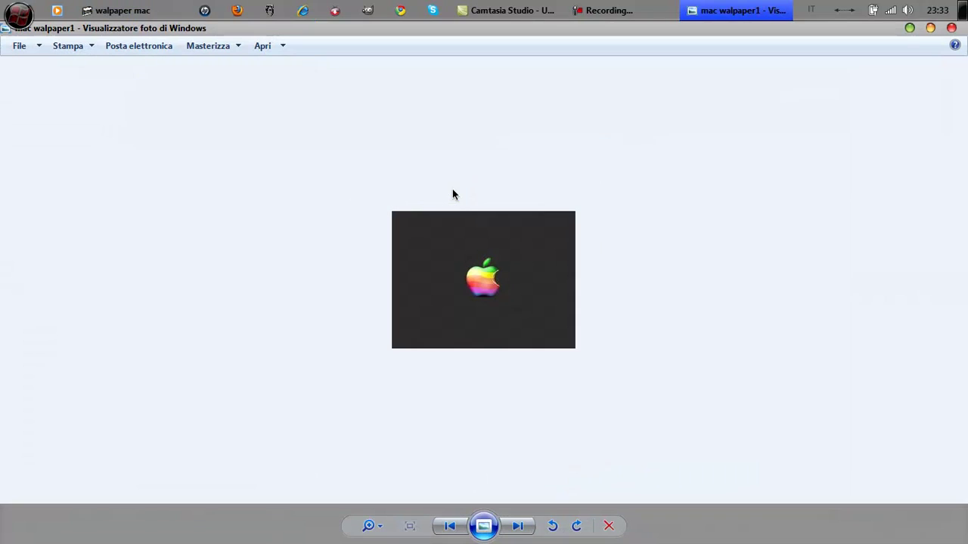
{"action": "right_click", "coordinate": [507, 291]}
{"action": "left_click", "coordinate": [618, 323]}
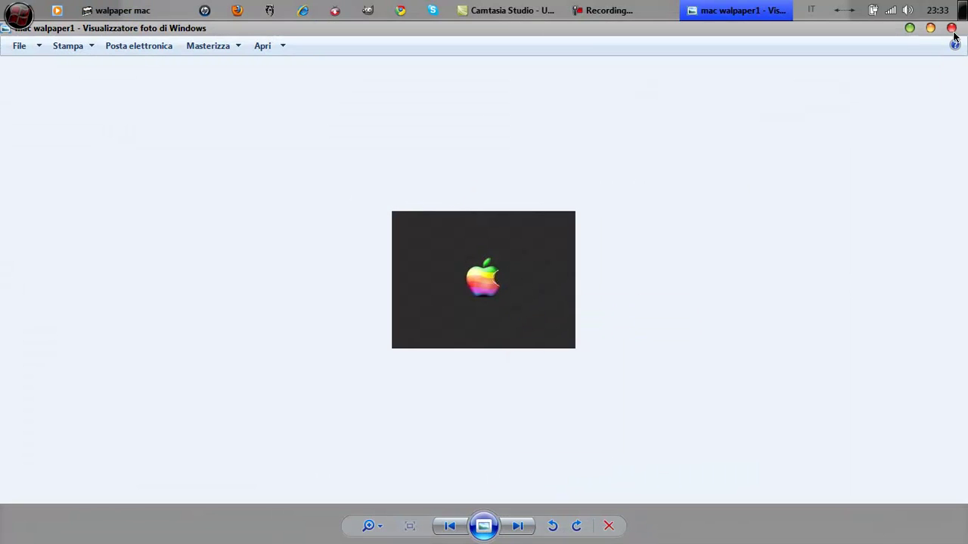
{"action": "left_click", "coordinate": [952, 28]}
{"action": "left_click_drag", "start_coordinate": [633, 97], "coordinate": [600, 370]}
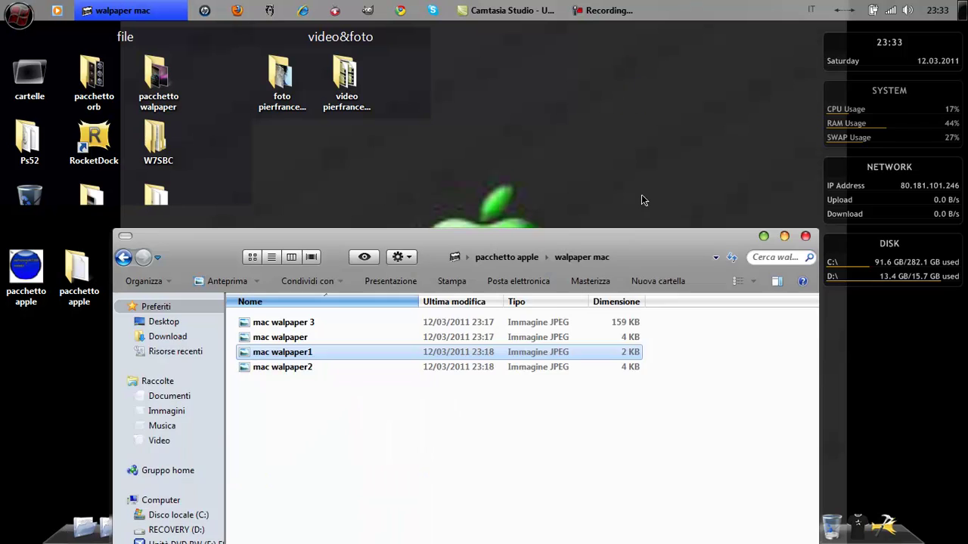
Open mac walpaper2, set it as the desktop background, and close the photo viewer.
{"action": "double_click", "coordinate": [507, 229]}
{"action": "right_click", "coordinate": [495, 230]}
{"action": "left_click", "coordinate": [548, 260]}
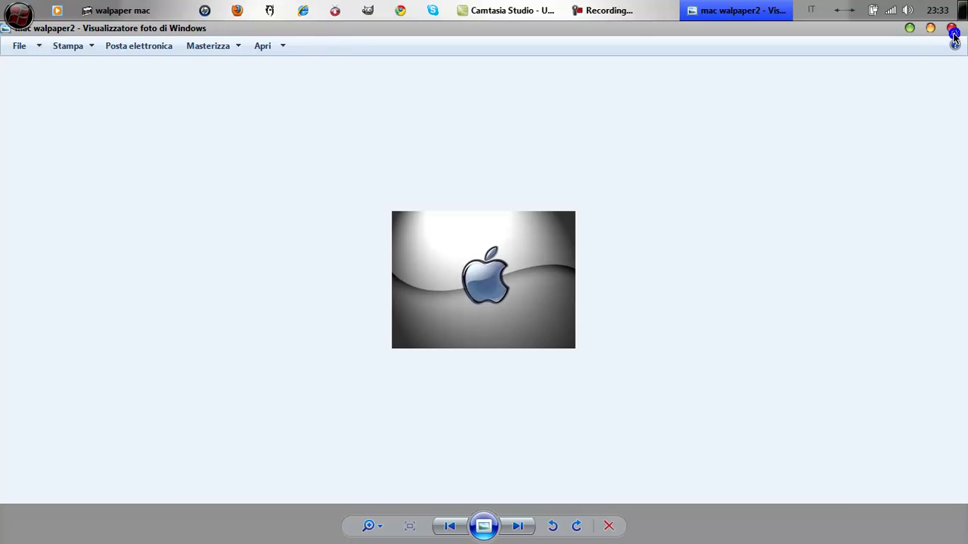
{"action": "left_click", "coordinate": [952, 30]}
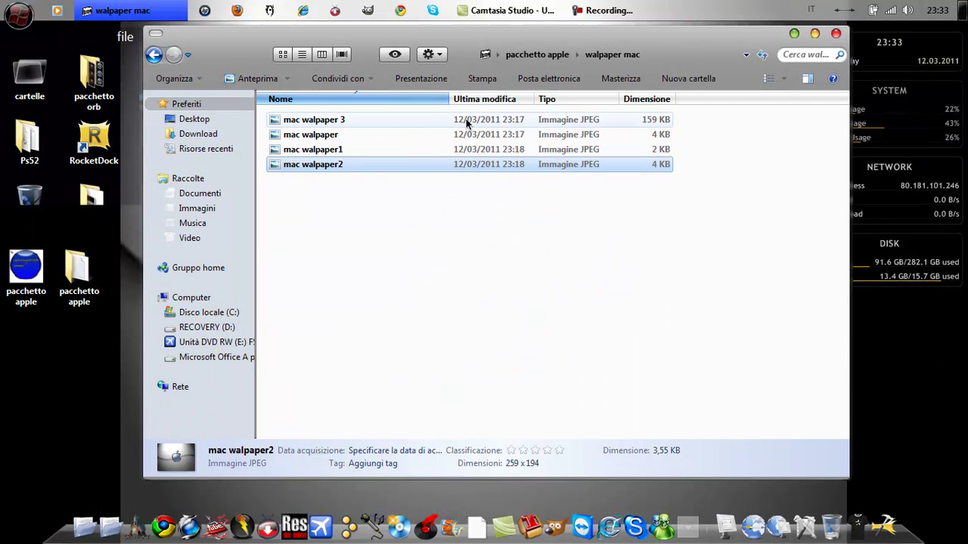
Select mac walpaper 3, open mac walpaper in the photo viewer, and close the viewer.
{"action": "left_click", "coordinate": [465, 121]}
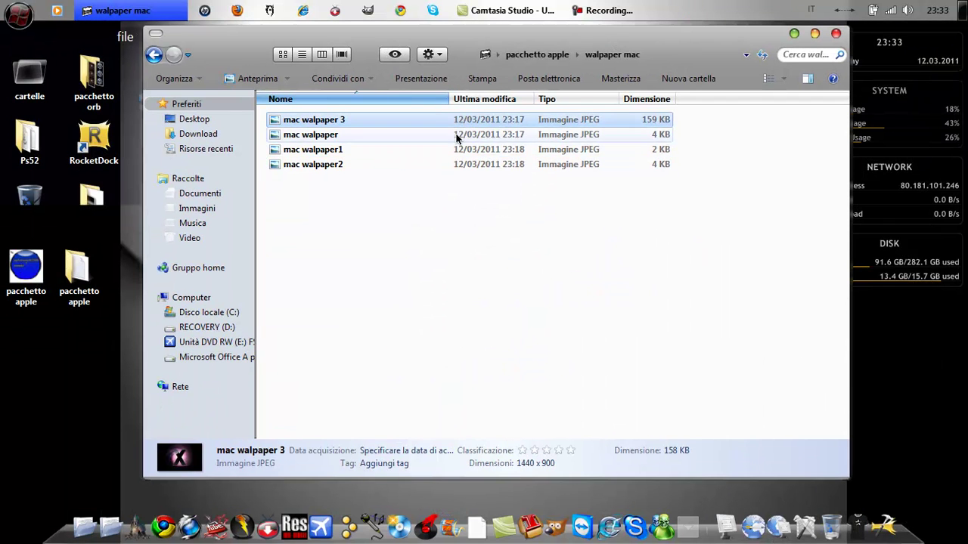
{"action": "double_click", "coordinate": [454, 134]}
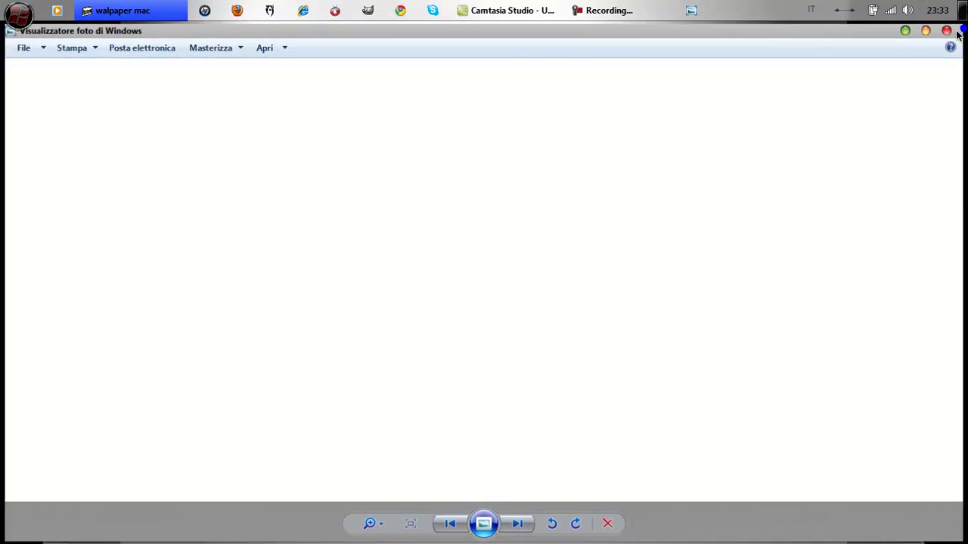
{"action": "left_click", "coordinate": [963, 32]}
Open the pacchetto walpaper folder from the desktop, set mac_os_x_leopard_space as the desktop background, and close that folder.
{"action": "left_click_drag", "start_coordinate": [219, 48], "coordinate": [321, 62]}
{"action": "double_click", "coordinate": [155, 71]}
{"action": "right_click", "coordinate": [428, 193]}
{"action": "left_click", "coordinate": [496, 177]}
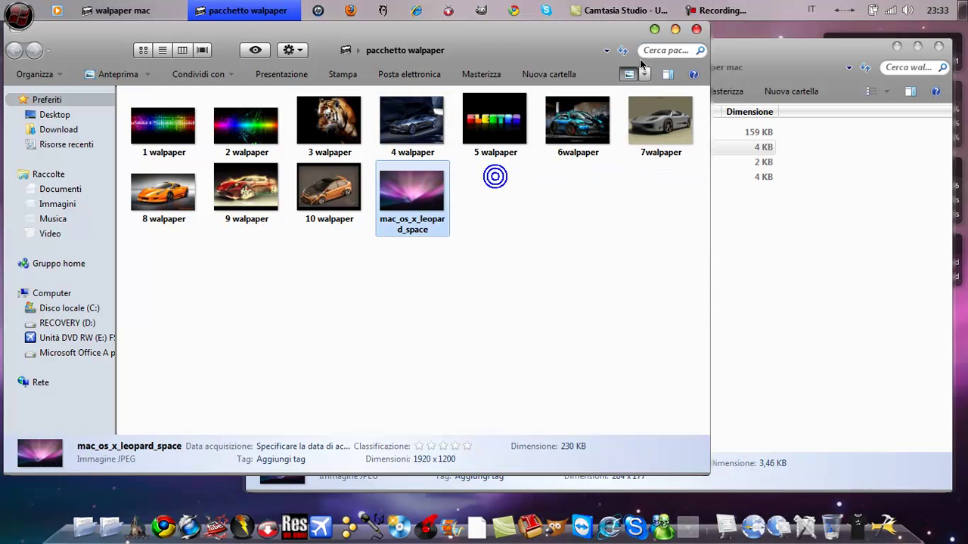
{"action": "left_click", "coordinate": [696, 29]}
Shift the walpaper mac window, go back to pacchetto apple to show its contents, and close the window.
{"action": "left_click_drag", "start_coordinate": [696, 61], "coordinate": [556, 195]}
{"action": "left_click_drag", "start_coordinate": [476, 194], "coordinate": [388, 82]}
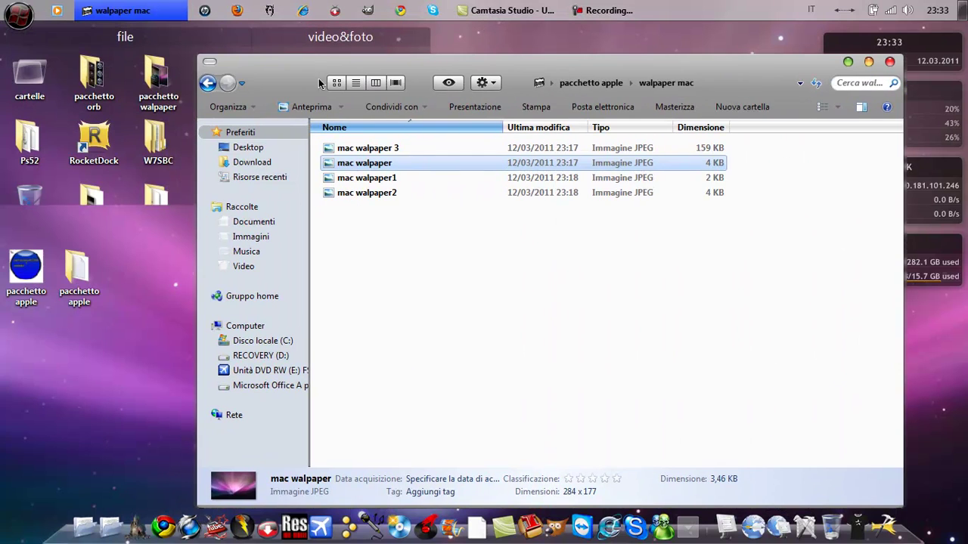
{"action": "left_click", "coordinate": [208, 83]}
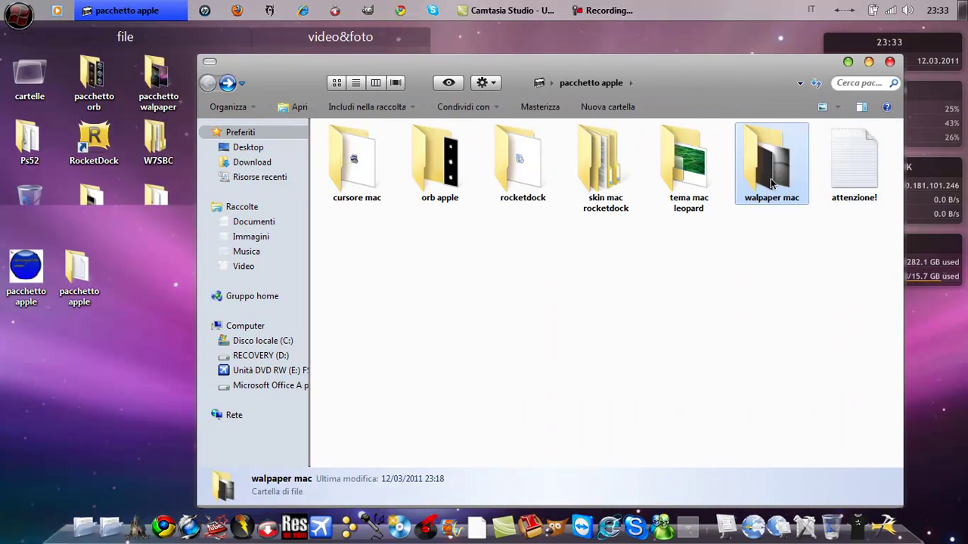
{"action": "left_click_drag", "start_coordinate": [409, 363], "coordinate": [902, 119]}
{"action": "left_click_drag", "start_coordinate": [888, 293], "coordinate": [408, 336]}
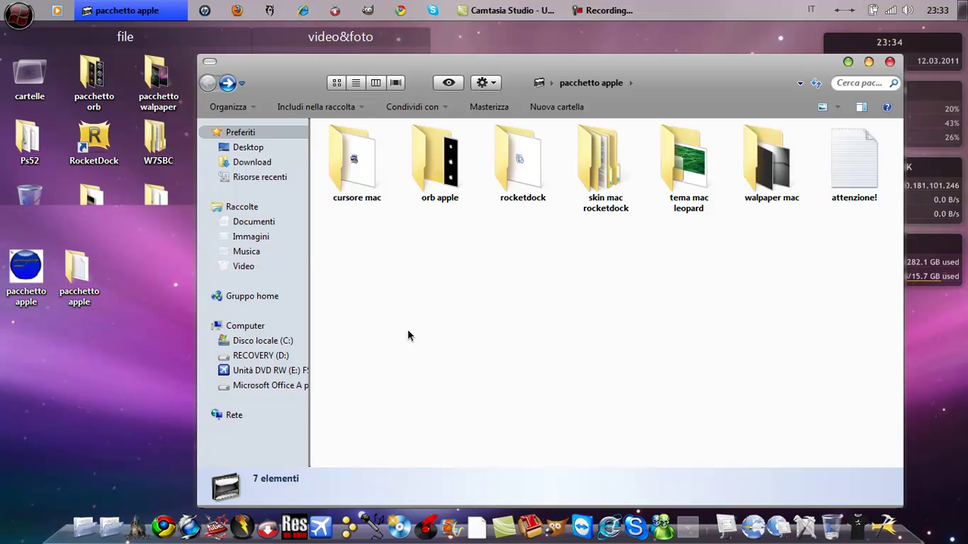
{"action": "left_click", "coordinate": [890, 62]}
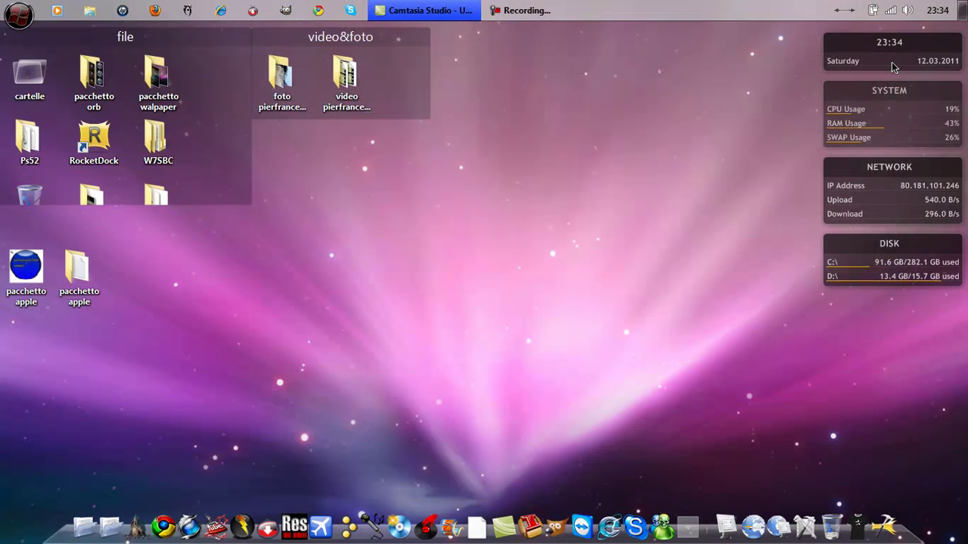
{"action": "left_click", "coordinate": [569, 10]}
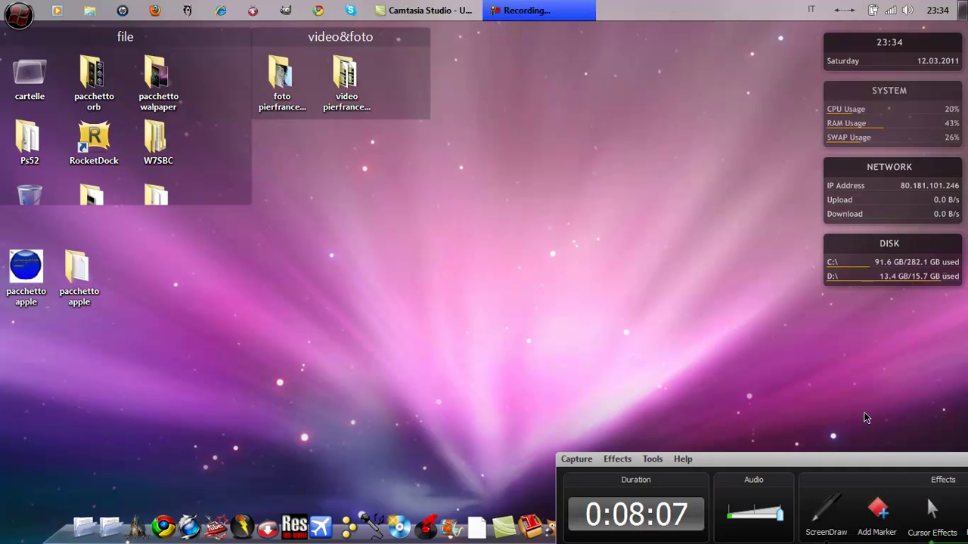
{"action": "left_click_drag", "start_coordinate": [862, 463], "coordinate": [597, 424]}
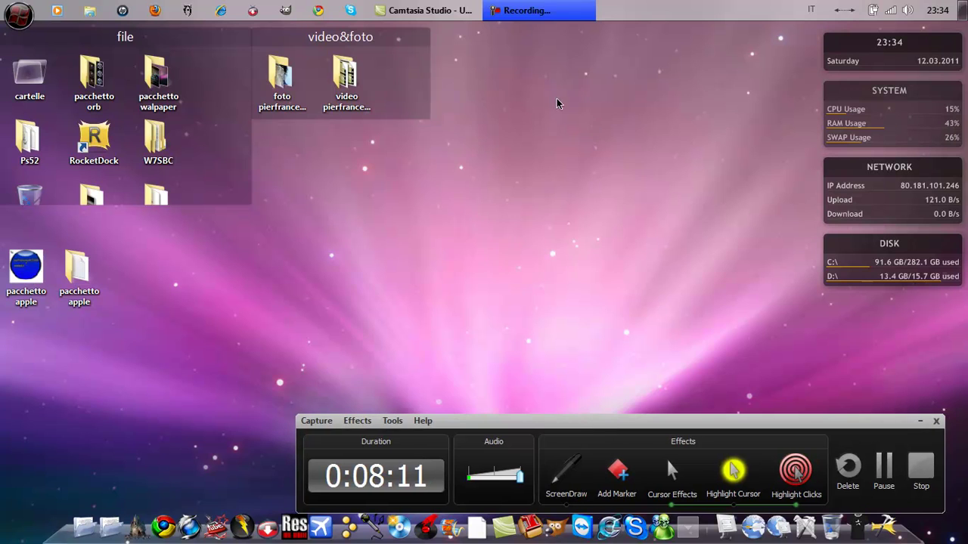
{"action": "left_click", "coordinate": [528, 7]}
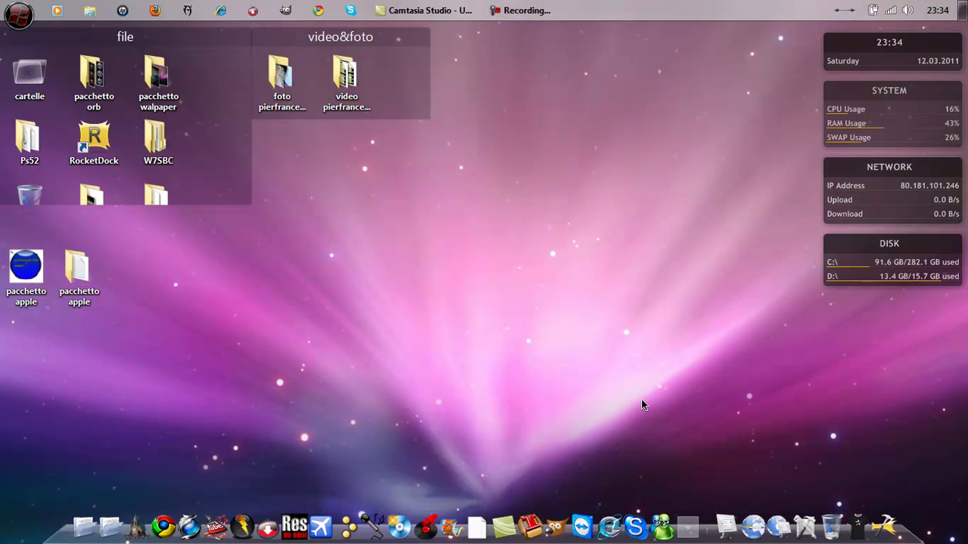
Set the taskbar buttons to "Combina sempre, mostra solo icone", turn off small icons, and apply the taskbar properties.
{"action": "right_click", "coordinate": [736, 15]}
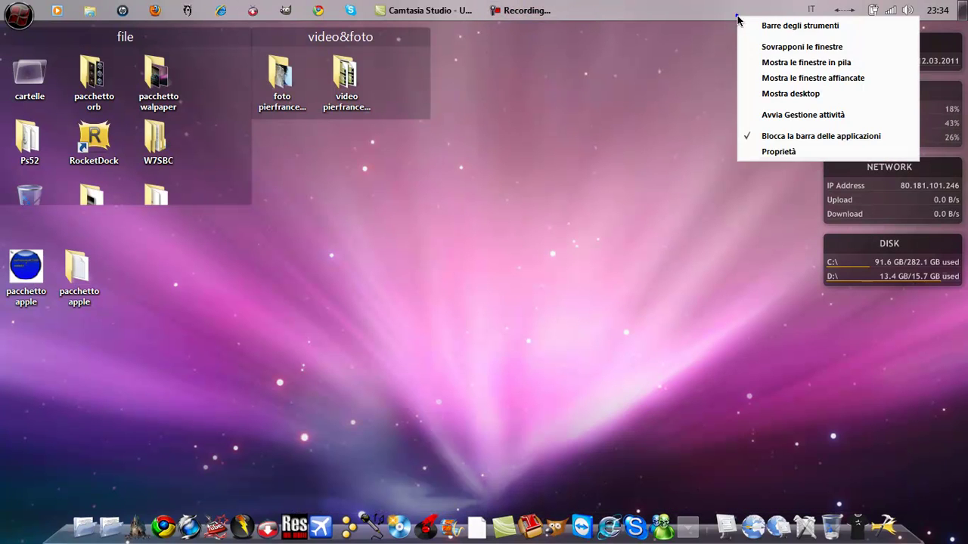
{"action": "left_click", "coordinate": [777, 150]}
{"action": "left_click", "coordinate": [146, 161]}
{"action": "left_click", "coordinate": [146, 173]}
{"action": "left_click", "coordinate": [90, 114]}
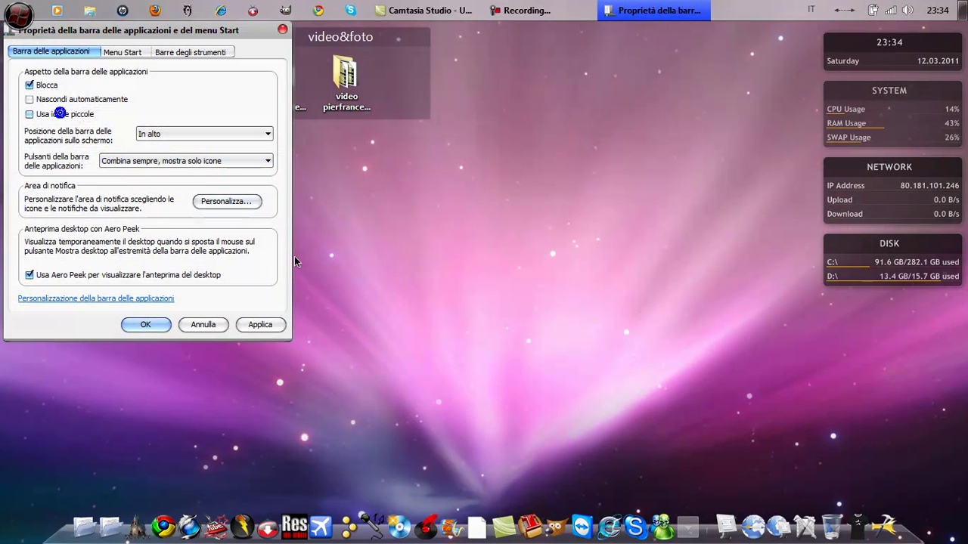
{"action": "left_click", "coordinate": [261, 325]}
{"action": "left_click", "coordinate": [144, 325]}
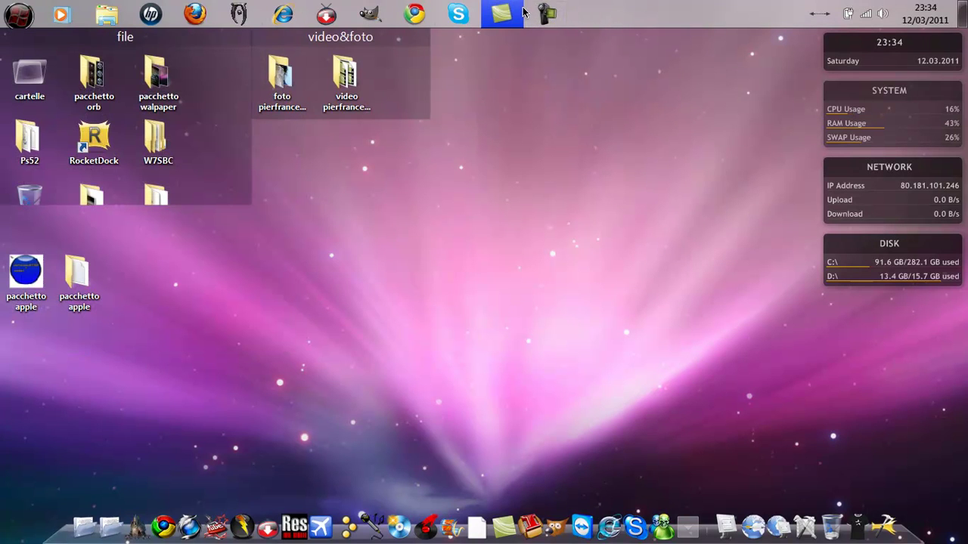
Turn on small taskbar icons, set the taskbar buttons to "Non combinare", and apply the taskbar properties.
{"action": "right_click", "coordinate": [599, 15]}
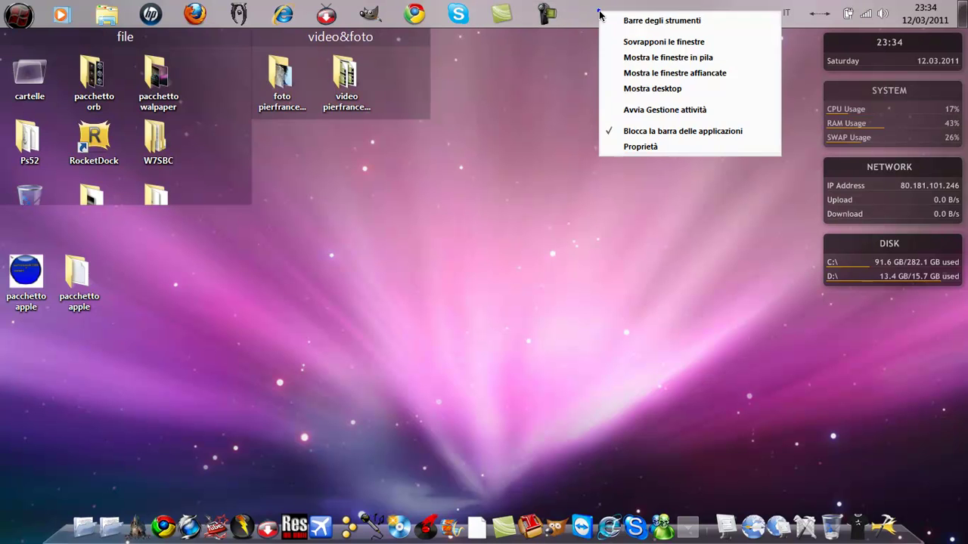
{"action": "left_click", "coordinate": [631, 146]}
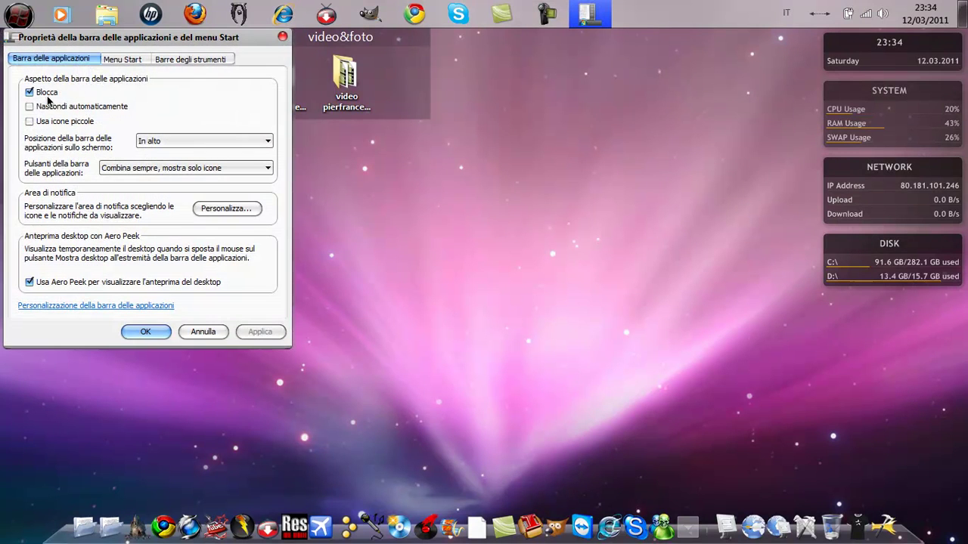
{"action": "left_click", "coordinate": [57, 124]}
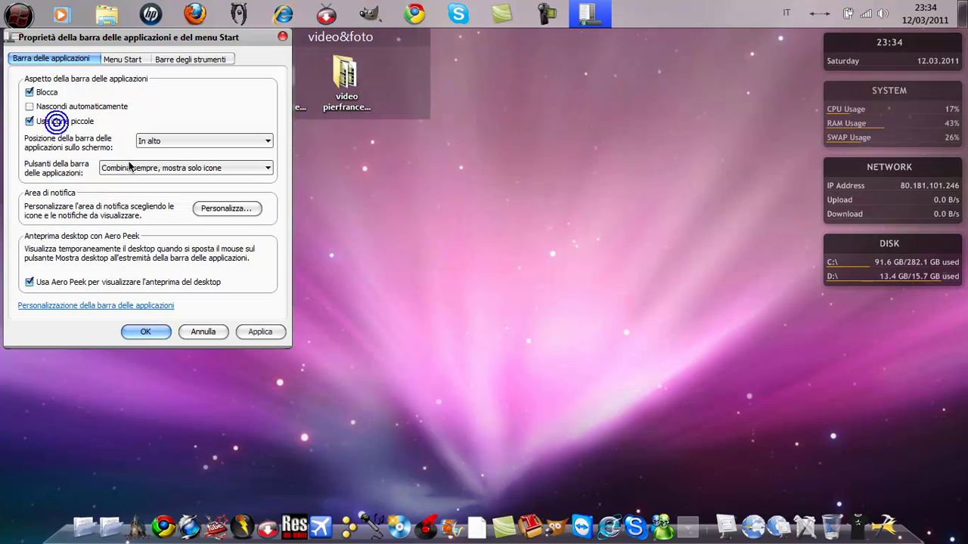
{"action": "left_click", "coordinate": [144, 167]}
{"action": "left_click", "coordinate": [143, 196]}
{"action": "left_click", "coordinate": [260, 331]}
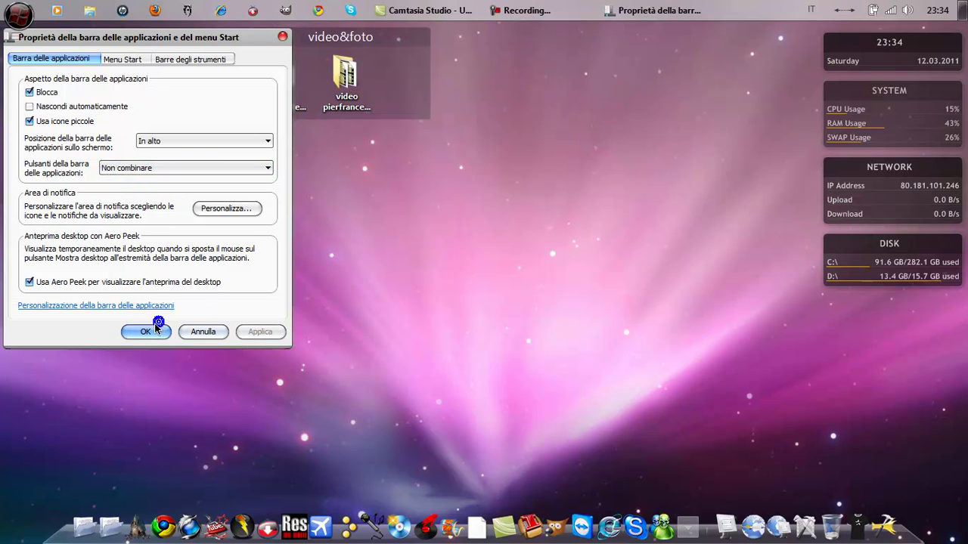
{"action": "left_click", "coordinate": [163, 333]}
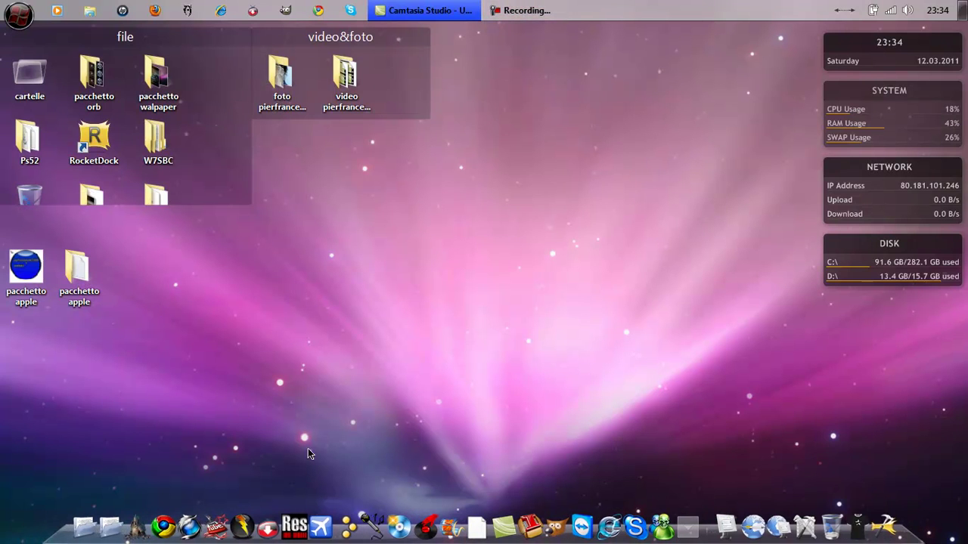
Move the pacchetto apple folder from the desktop to the Cestino and empty the Cestino.
{"action": "left_click", "coordinate": [75, 293]}
{"action": "scroll", "coordinate": [246, 113], "scroll_direction": "down", "scroll_amount": 2}
{"action": "left_click_drag", "start_coordinate": [77, 274], "coordinate": [33, 126]}
{"action": "right_click", "coordinate": [29, 127]}
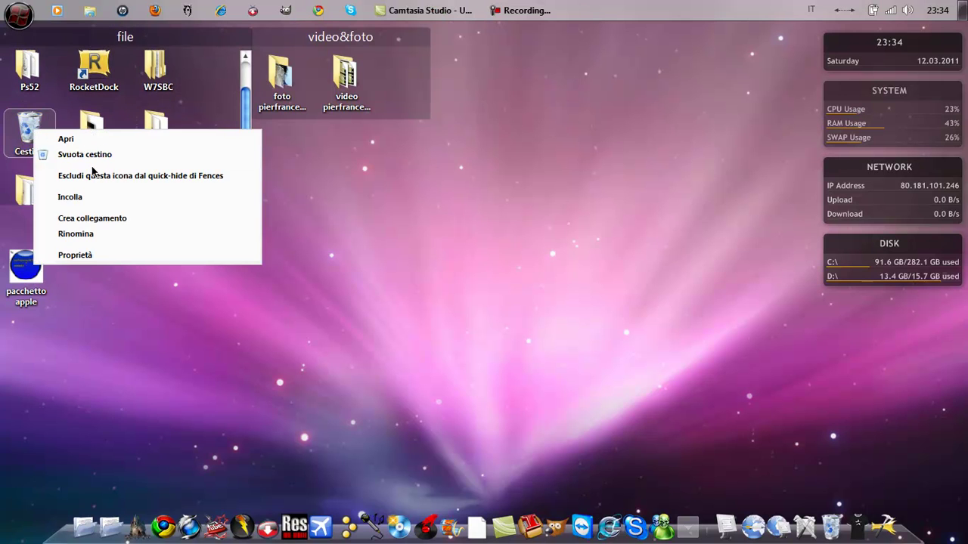
{"action": "left_click", "coordinate": [76, 151]}
{"action": "left_click", "coordinate": [538, 338]}
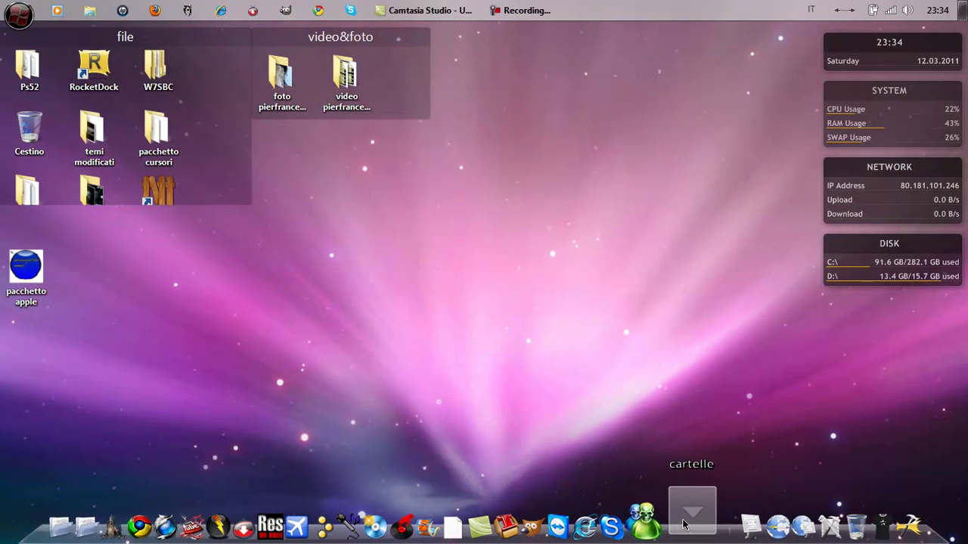
Remove the cartelle item from the dock.
{"action": "left_click_drag", "start_coordinate": [692, 513], "coordinate": [670, 431]}
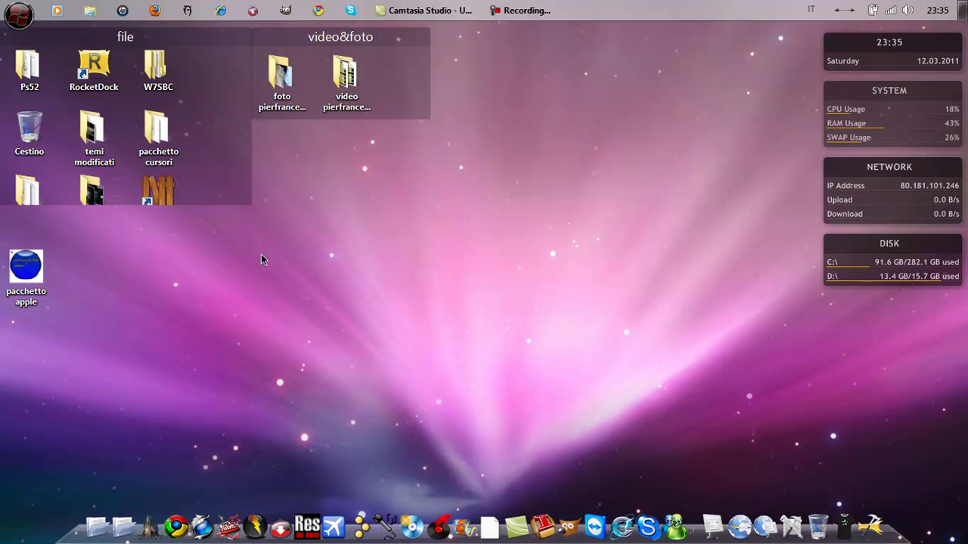
{"action": "left_click_drag", "start_coordinate": [372, 257], "coordinate": [636, 407]}
{"action": "left_click", "coordinate": [523, 9]}
{"action": "left_click", "coordinate": [523, 9]}
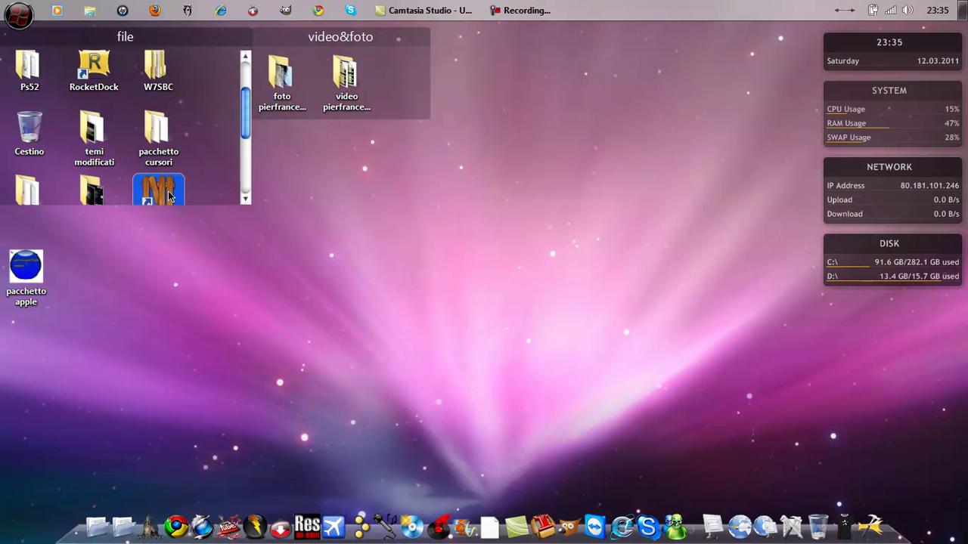
Open the Start menu to view Blocco note's recent files, and close the menu.
{"action": "left_click", "coordinate": [18, 14]}
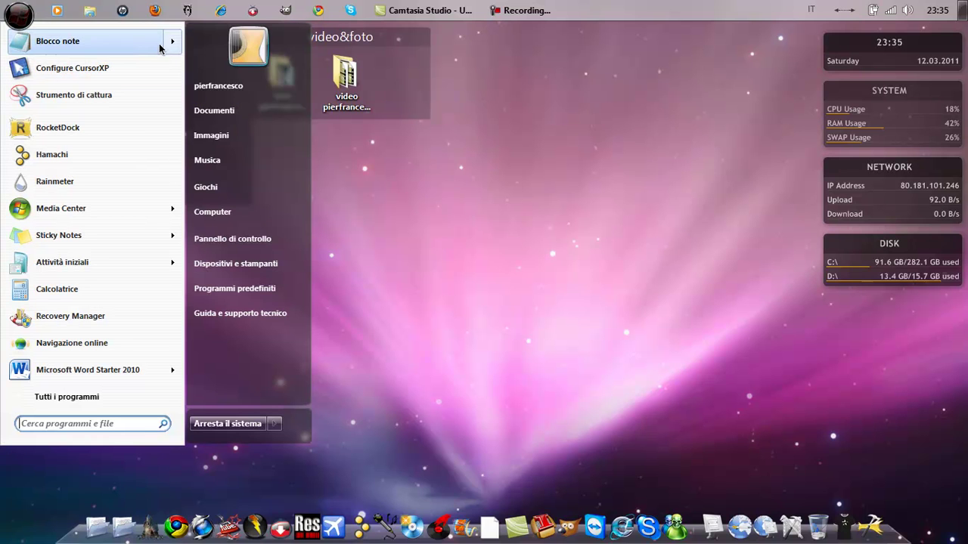
{"action": "mouse_move", "coordinate": [172, 45]}
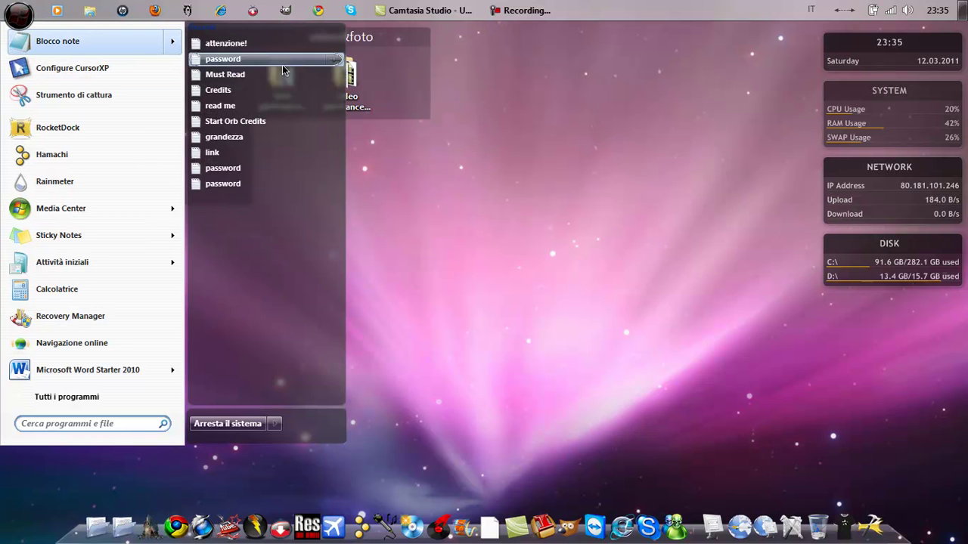
{"action": "left_click", "coordinate": [528, 213]}
{"action": "key", "text": "super"}
{"action": "left_click", "coordinate": [450, 220]}
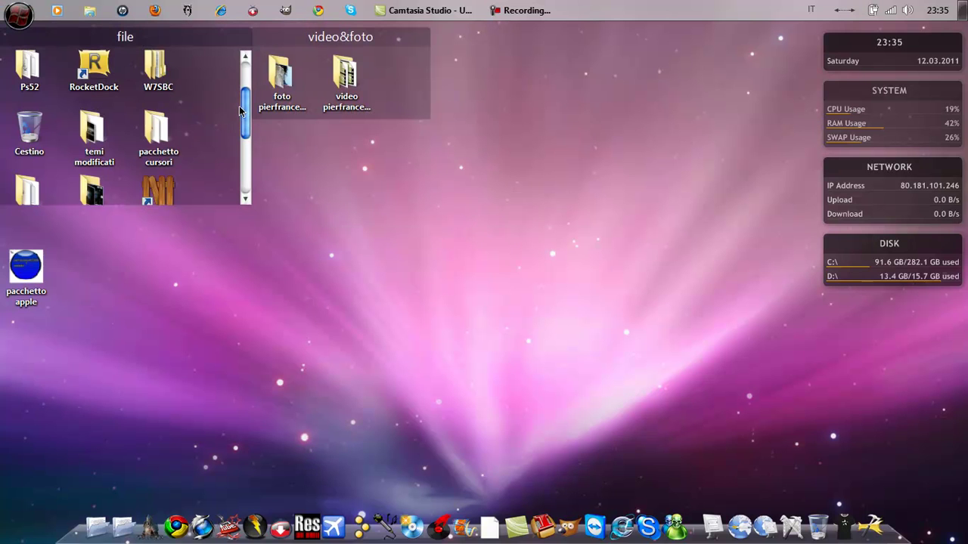
{"action": "left_click_drag", "start_coordinate": [244, 111], "coordinate": [235, 59]}
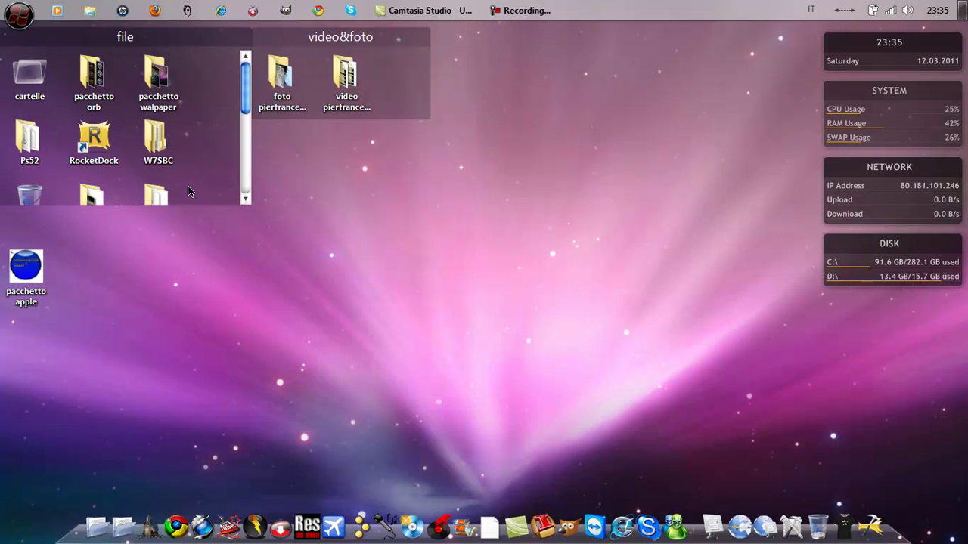
{"action": "left_click", "coordinate": [507, 19]}
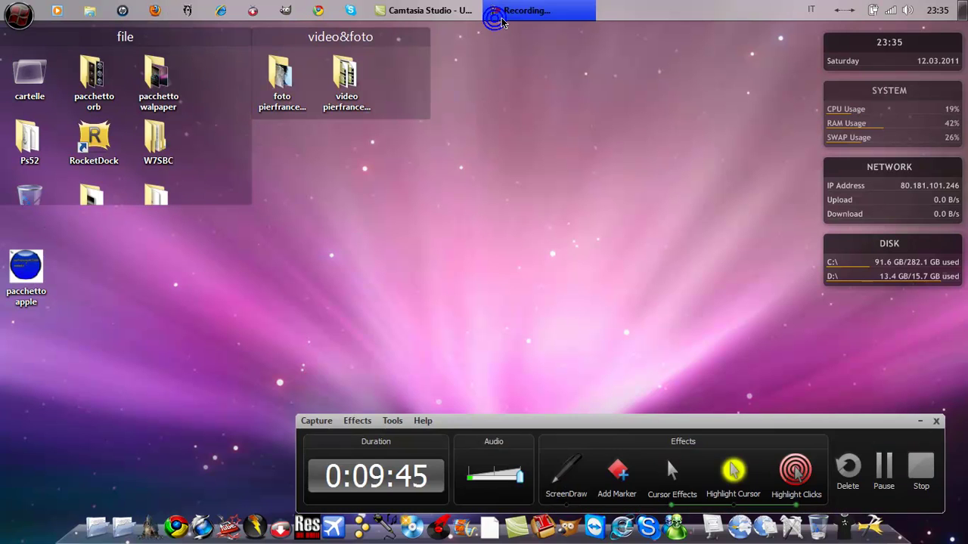
{"action": "left_click", "coordinate": [507, 19]}
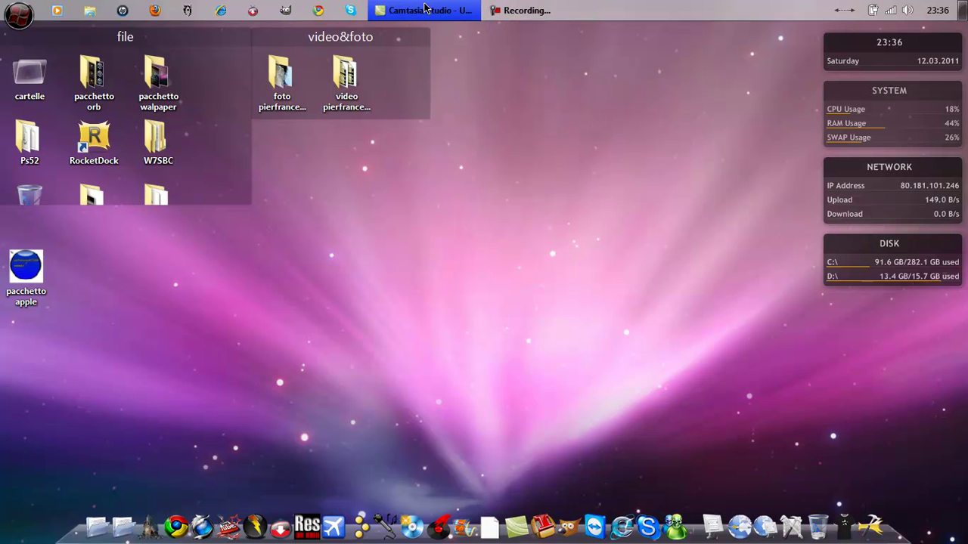
{"action": "mouse_move", "coordinate": [425, 9]}
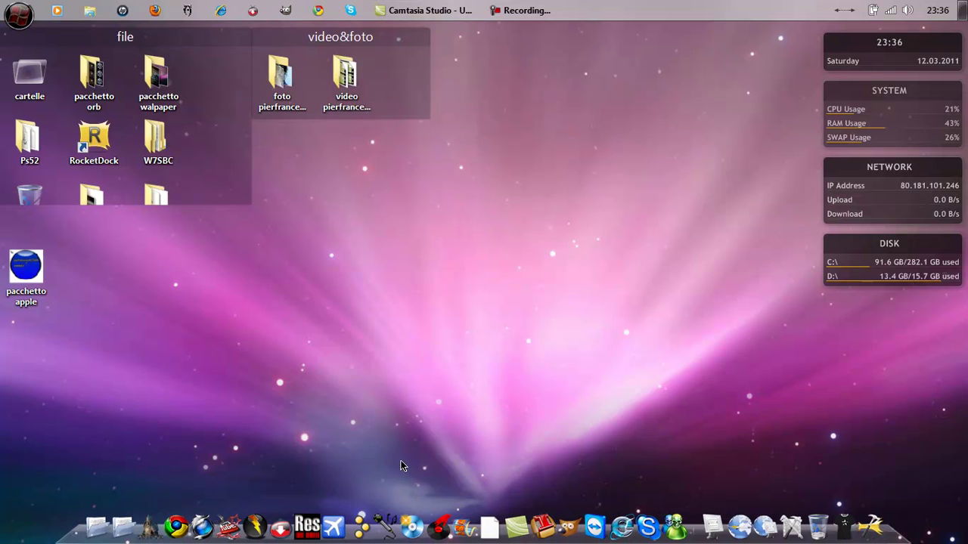
Open Firefox on the YouTube channel page and look over the pacchetto tema video's information.
{"action": "left_click", "coordinate": [231, 520]}
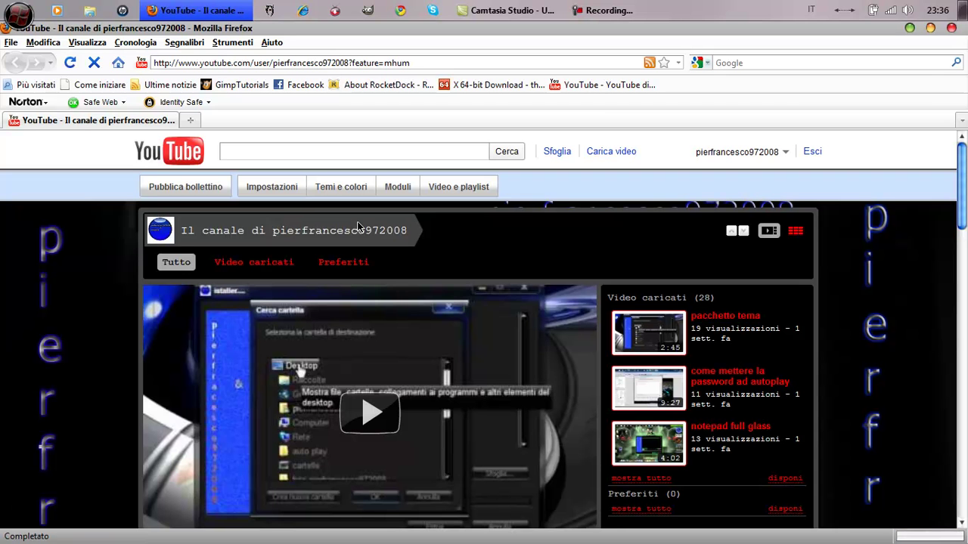
{"action": "scroll", "coordinate": [110, 295], "scroll_direction": "down", "scroll_amount": 10}
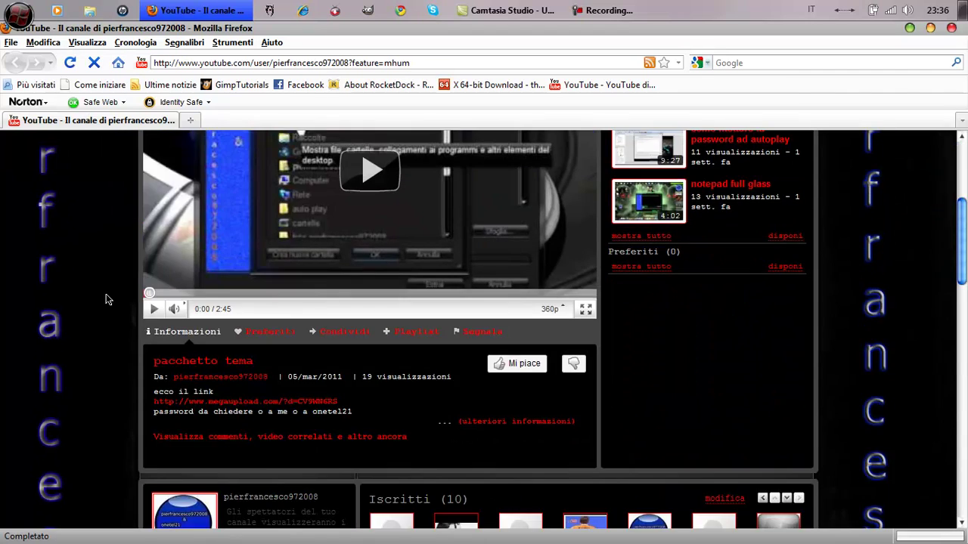
{"action": "scroll", "coordinate": [114, 299], "scroll_direction": "up", "scroll_amount": 10}
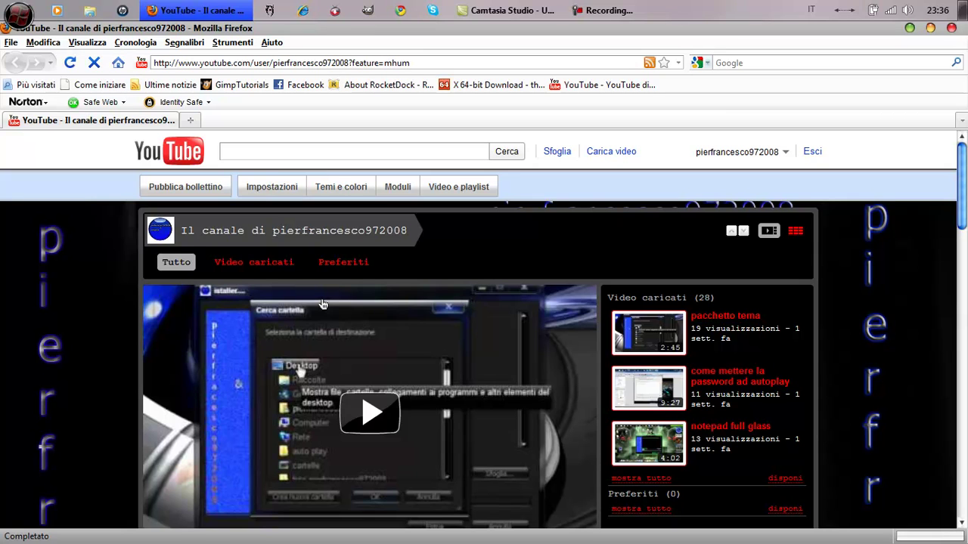
Search YouTube for windo7wseven and open that channel.
{"action": "left_click", "coordinate": [397, 150]}
{"action": "type", "text": "window"}
{"action": "key", "text": "BackSpace"}
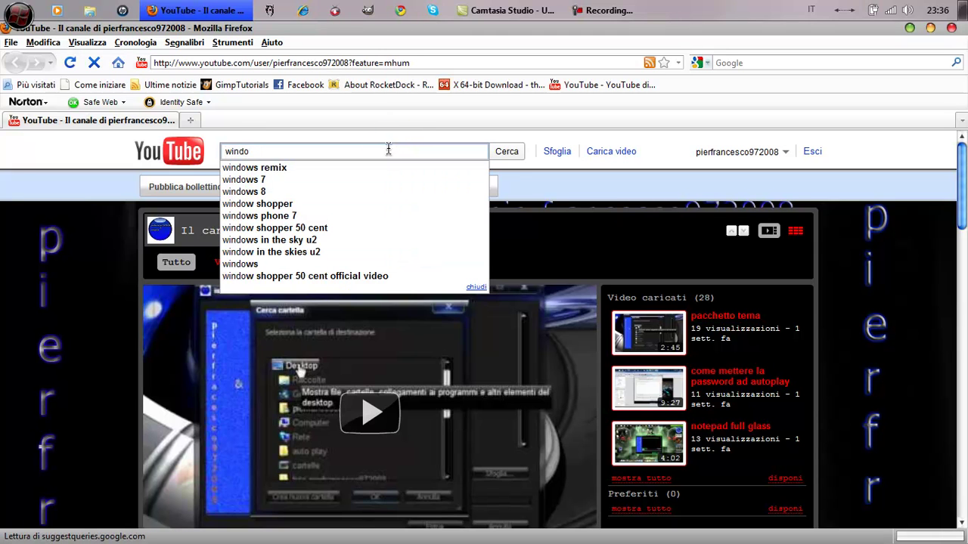
{"action": "type", "text": "7"}
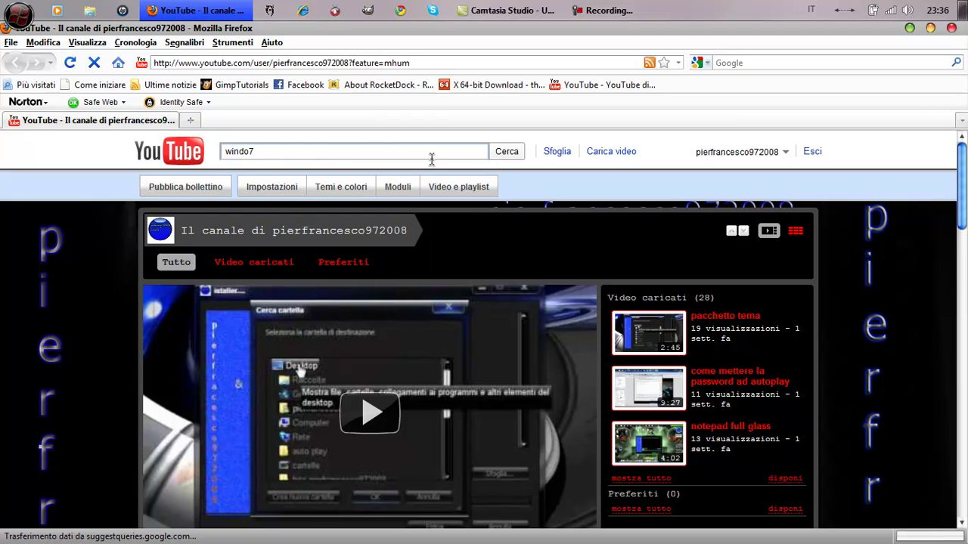
{"action": "type", "text": "wseven"}
{"action": "key", "text": "Return"}
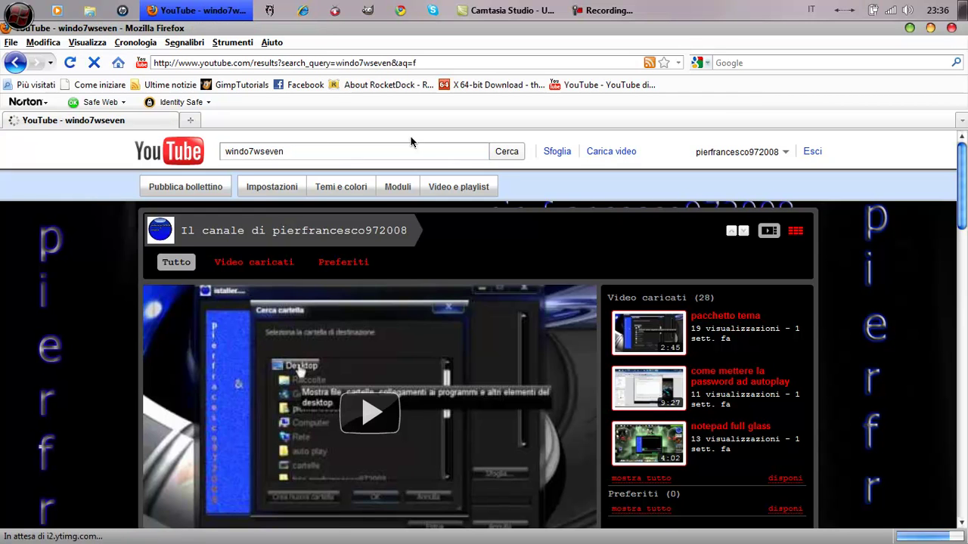
{"action": "left_click", "coordinate": [270, 320]}
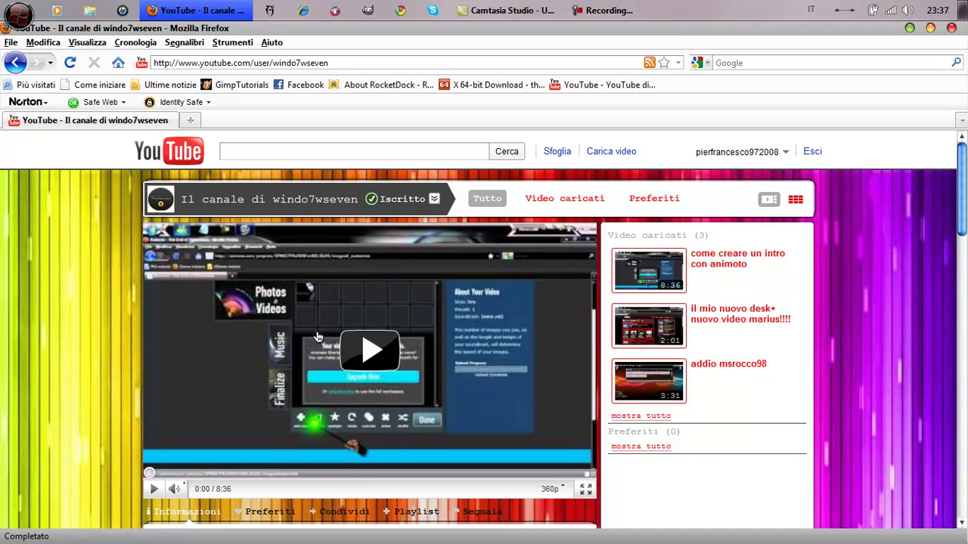
Look through the windo7wseven channel page, including its address, featured video, profile and subscribers.
{"action": "scroll", "coordinate": [301, 429], "scroll_direction": "down", "scroll_amount": 6}
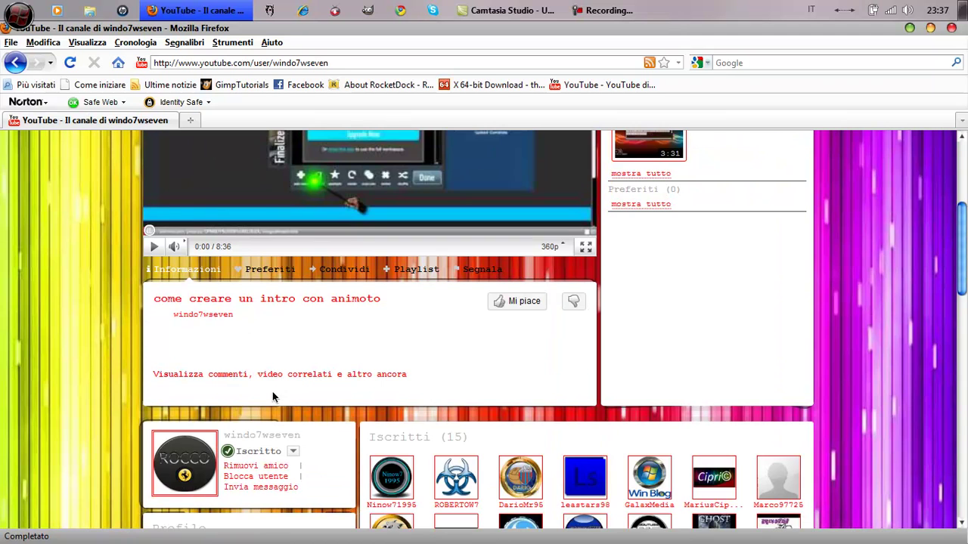
{"action": "scroll", "coordinate": [203, 344], "scroll_direction": "up", "scroll_amount": 6}
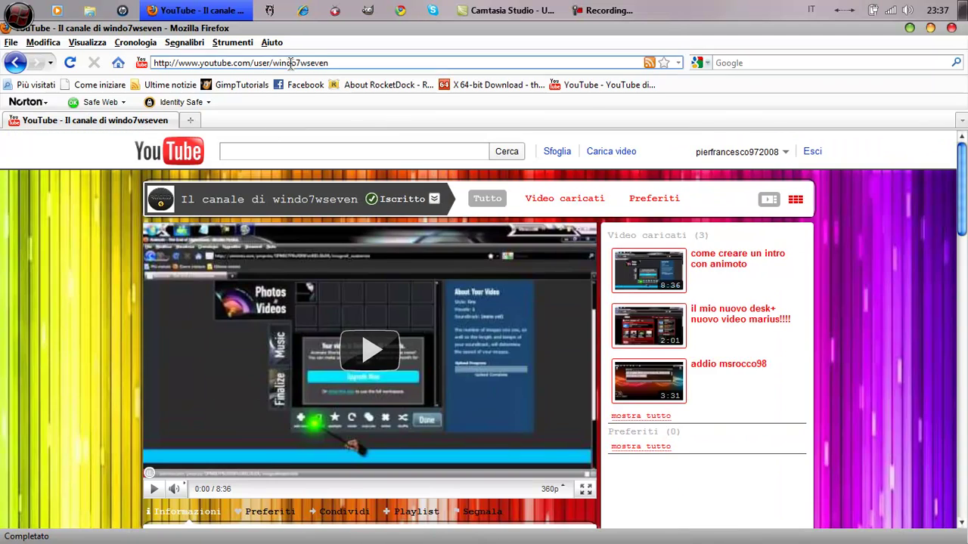
{"action": "left_click_drag", "start_coordinate": [343, 61], "coordinate": [184, 63]}
{"action": "left_click", "coordinate": [375, 57]}
{"action": "scroll", "coordinate": [302, 359], "scroll_direction": "down", "scroll_amount": 6}
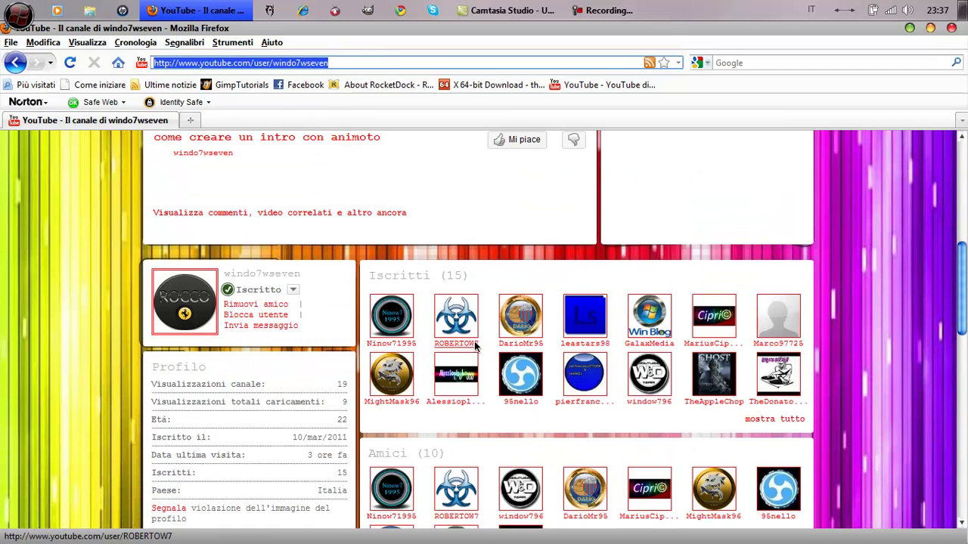
{"action": "scroll", "coordinate": [468, 356], "scroll_direction": "up", "scroll_amount": 2}
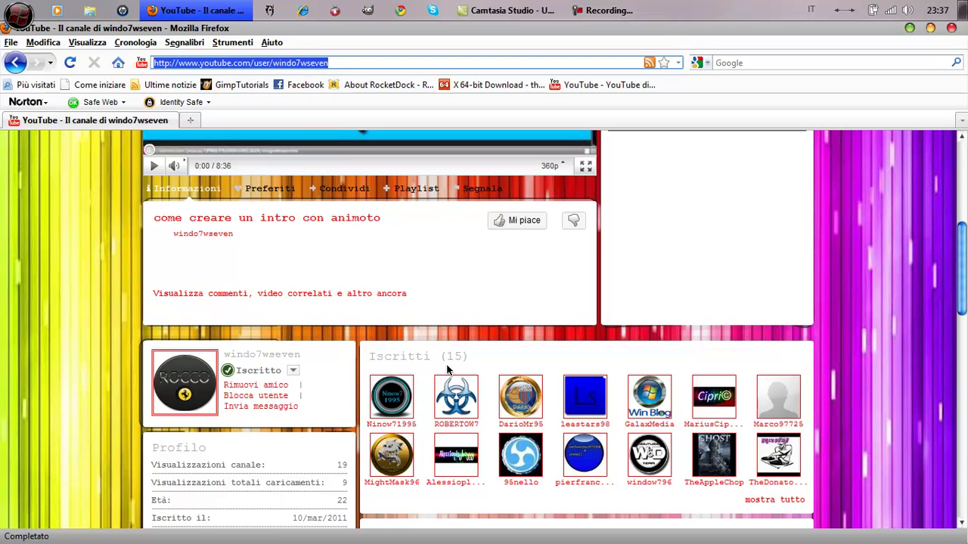
{"action": "scroll", "coordinate": [449, 358], "scroll_direction": "up", "scroll_amount": 8}
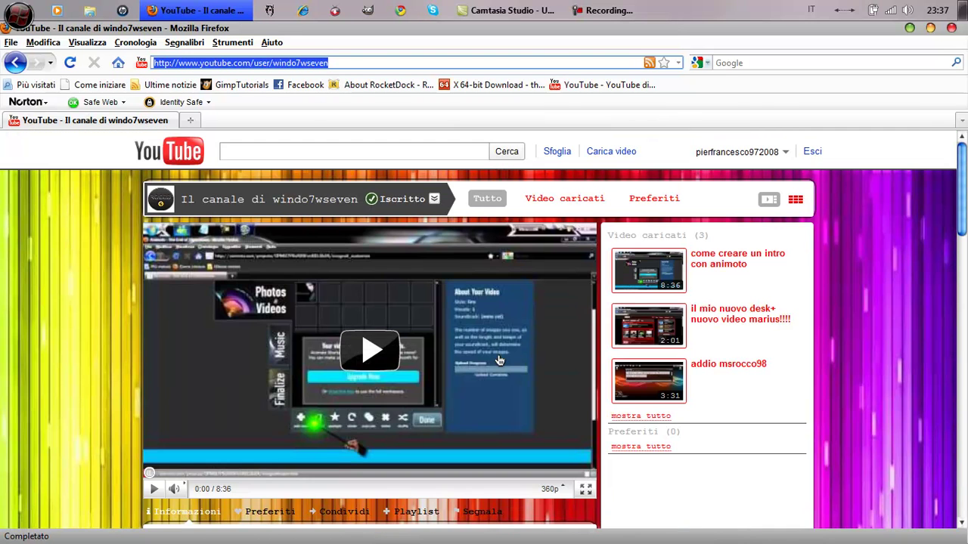
Minimize Firefox to return to the desktop and bring up the Camtasia recorder controls.
{"action": "left_click", "coordinate": [600, 11]}
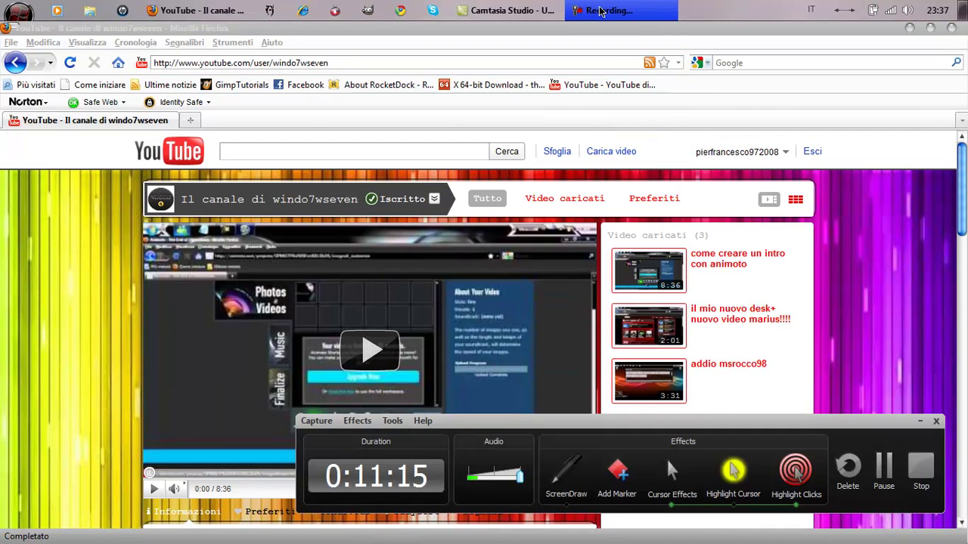
{"action": "left_click", "coordinate": [600, 11]}
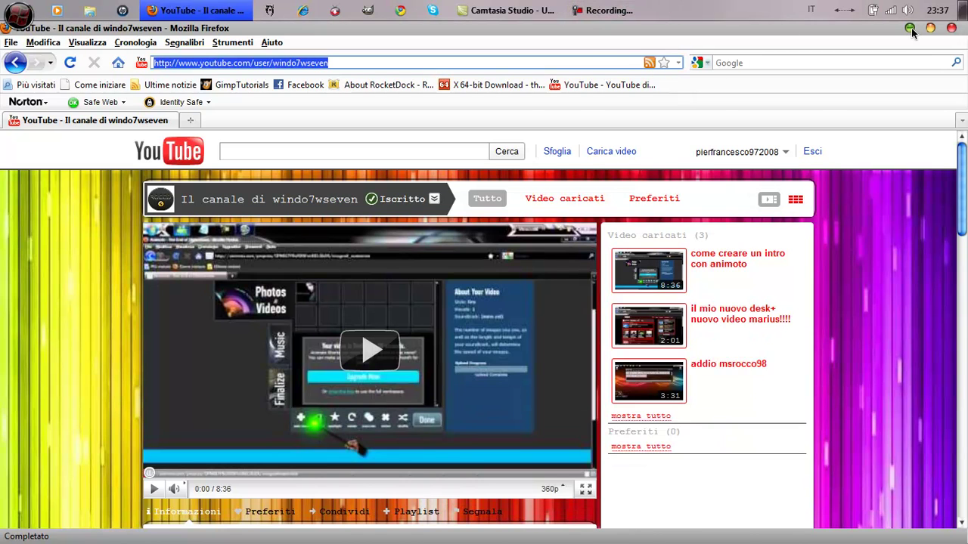
{"action": "left_click", "coordinate": [910, 28]}
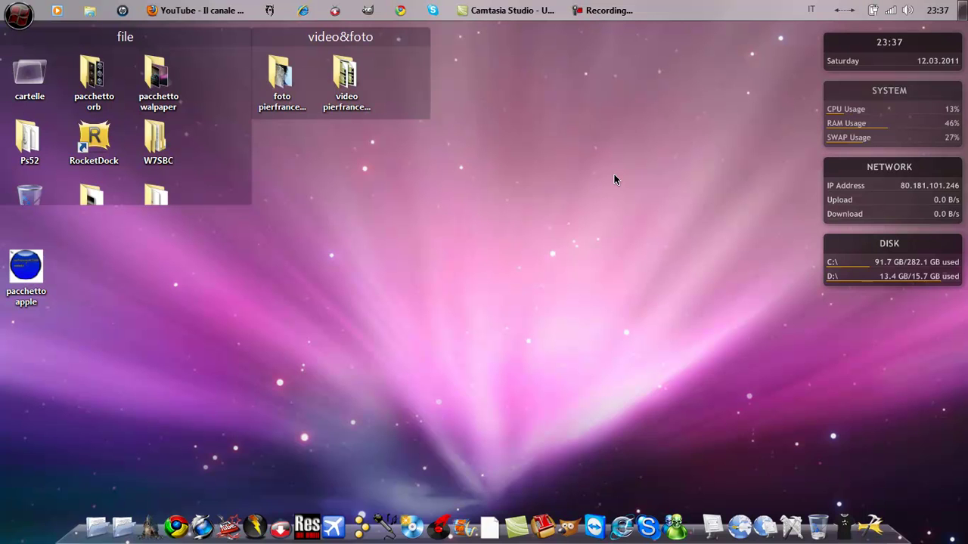
{"action": "left_click", "coordinate": [340, 144]}
{"action": "left_click", "coordinate": [367, 147]}
{"action": "left_click_drag", "start_coordinate": [351, 136], "coordinate": [470, 160]}
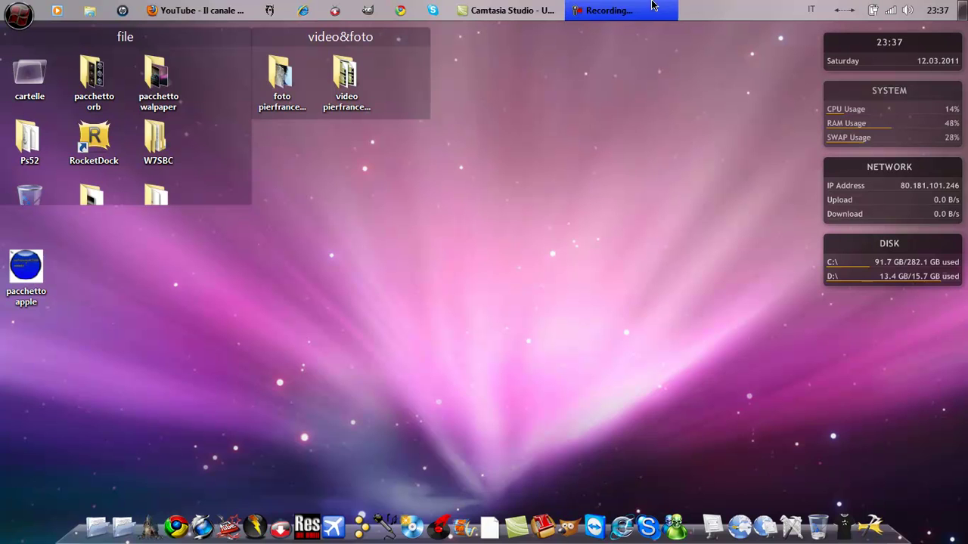
{"action": "left_click", "coordinate": [603, 10]}
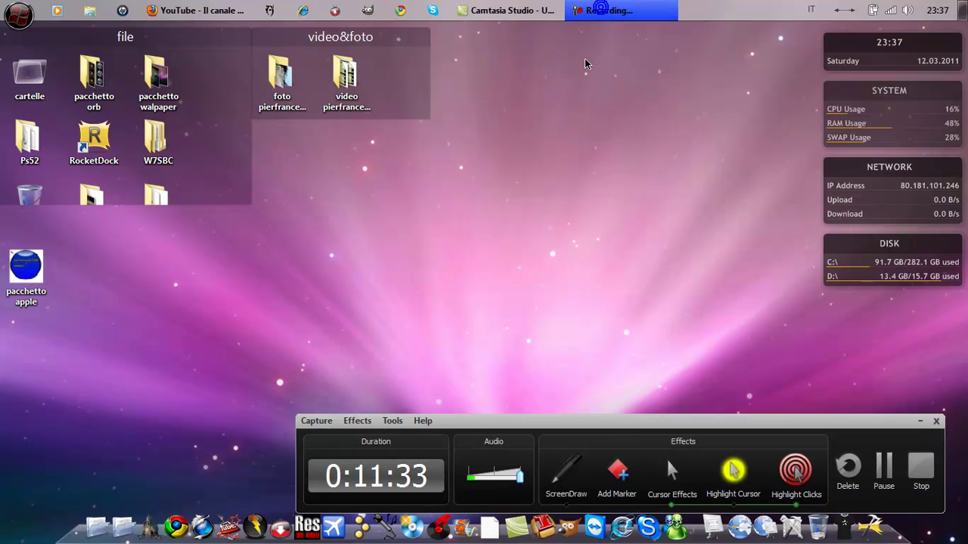